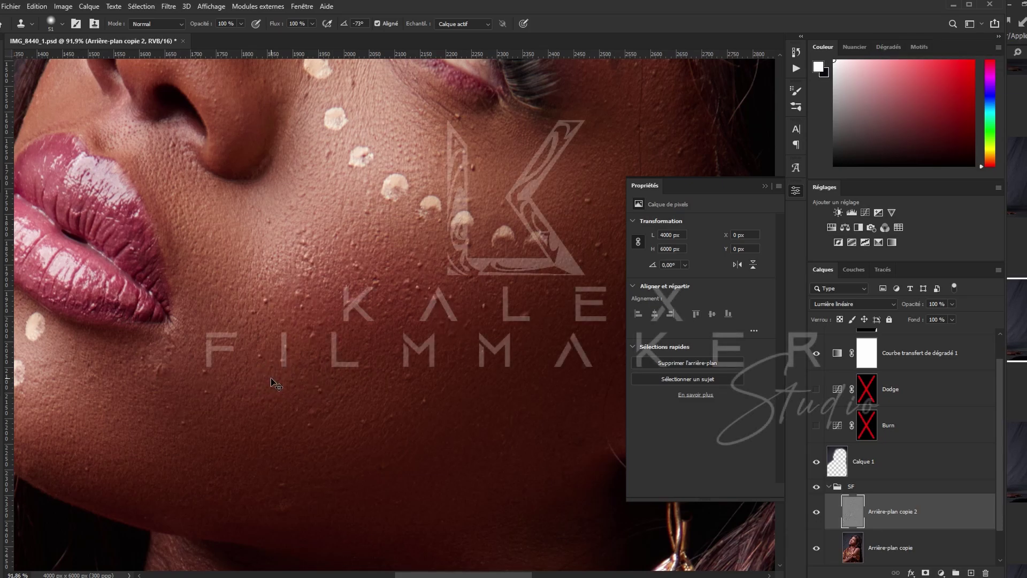
Clone out cheek and forehead blemishes on the Arrière-plan copie 2 texture layer, keeping pores intact
left_click_drag(281, 385, 289, 356)
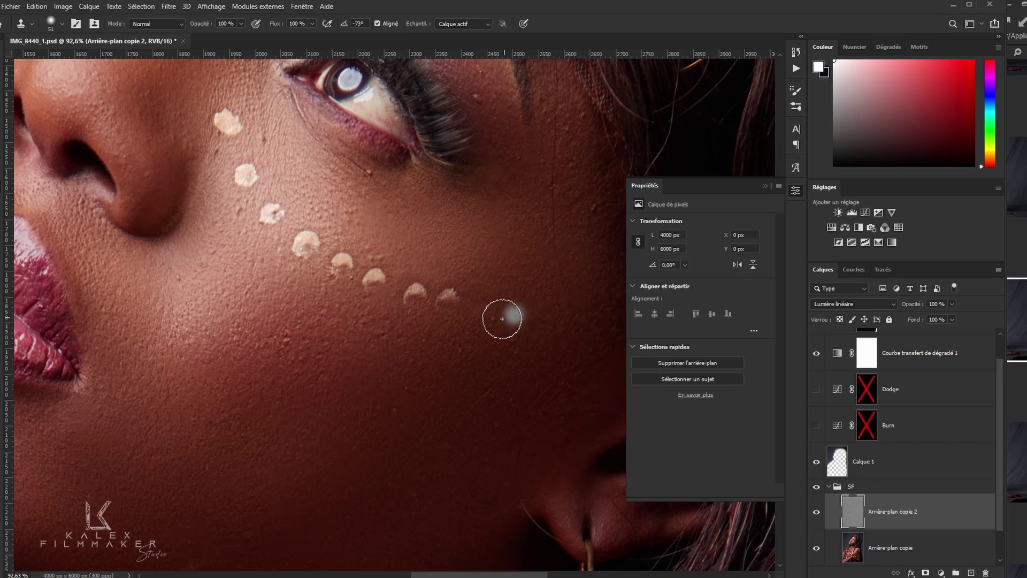
scroll(302, 385, "down", 5)
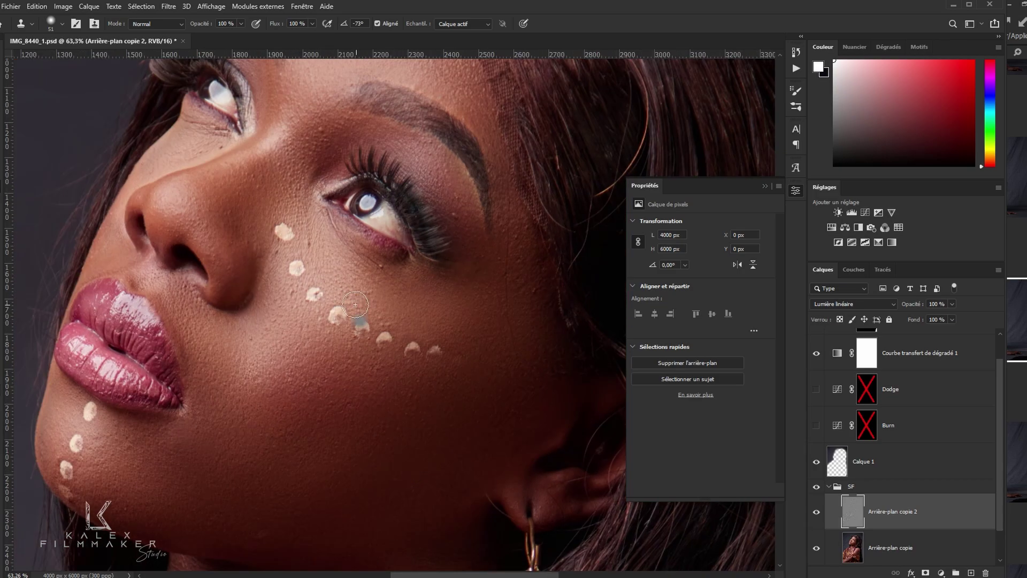
scroll(407, 284, "up", 6)
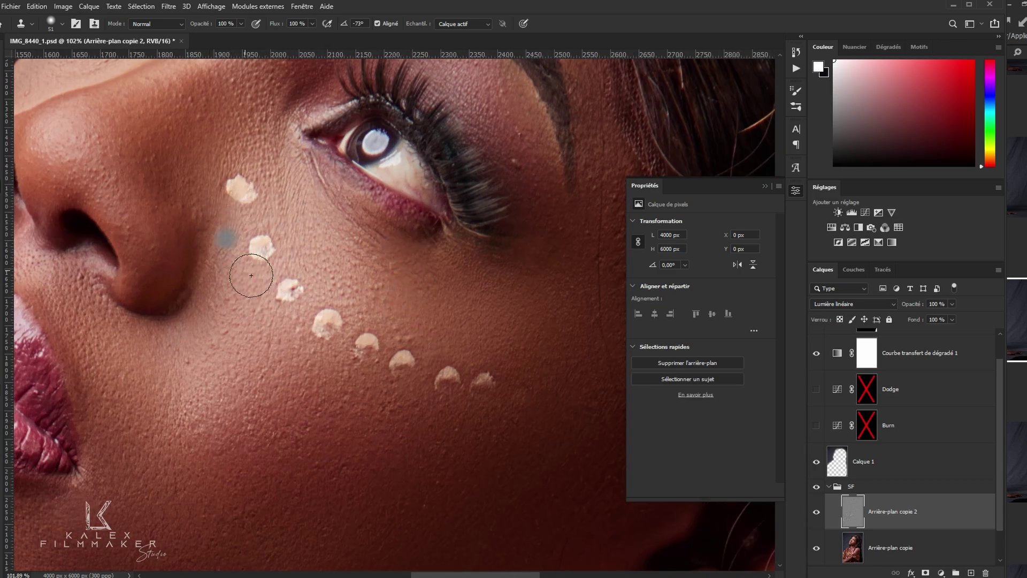
scroll(251, 275, "up", 4)
scroll(339, 224, "up", 1)
scroll(214, 331, "down", 3)
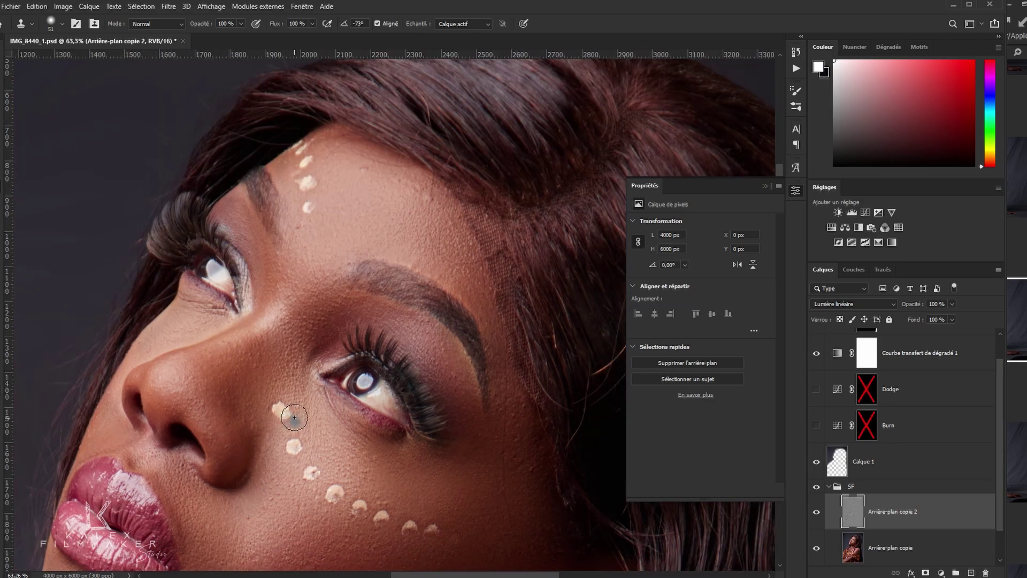
scroll(284, 412, "up", 3)
scroll(258, 470, "up", 1)
scroll(265, 419, "down", 3)
scroll(339, 293, "up", 3)
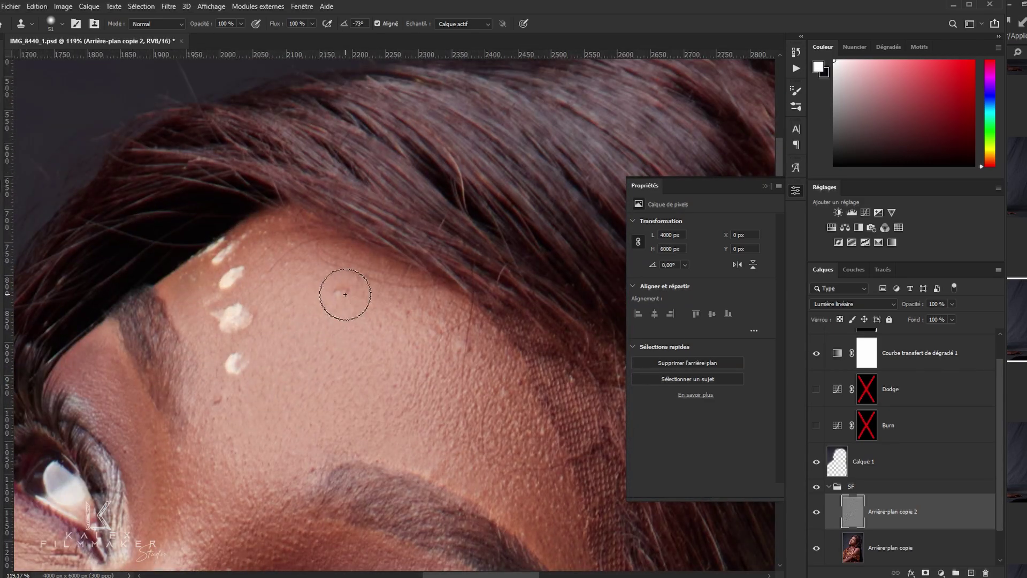
scroll(535, 433, "down", 1)
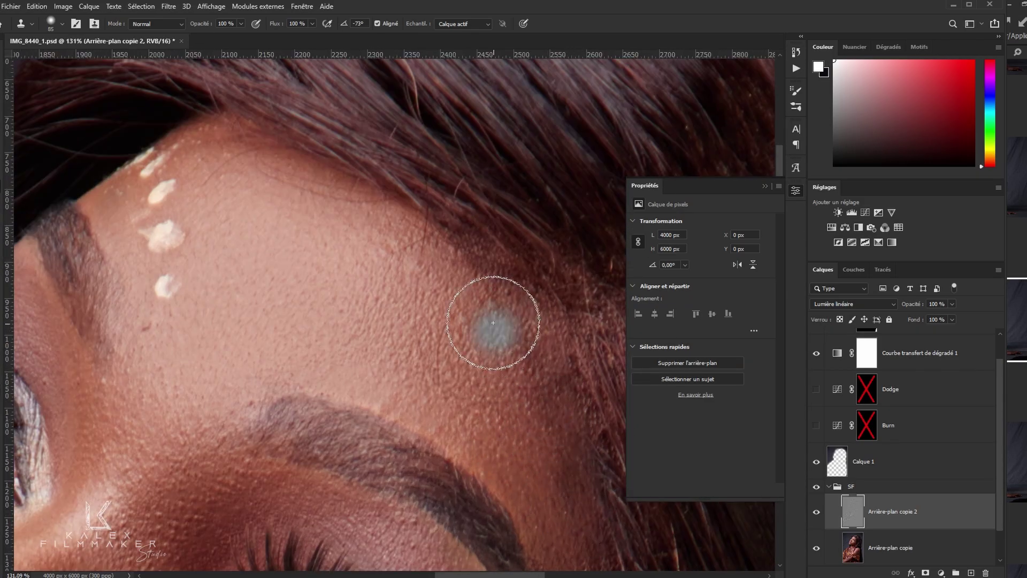
scroll(615, 422, "down", 1)
key("alt+bracketleft")
Smooth the forehead skin colour with the Mixer Brush on Arrière-plan copie
key("b")
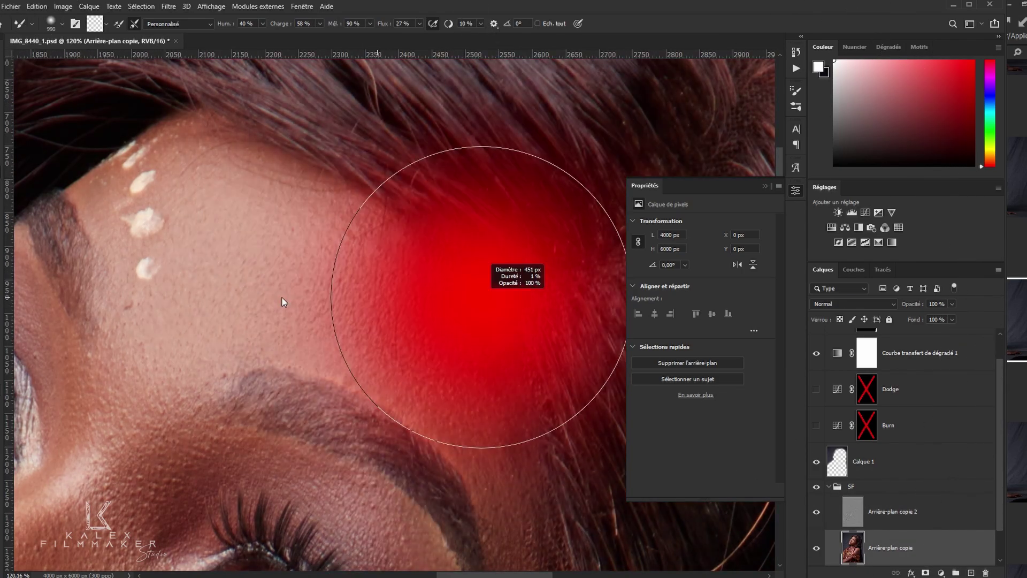
left_click_drag(374, 300, 461, 225)
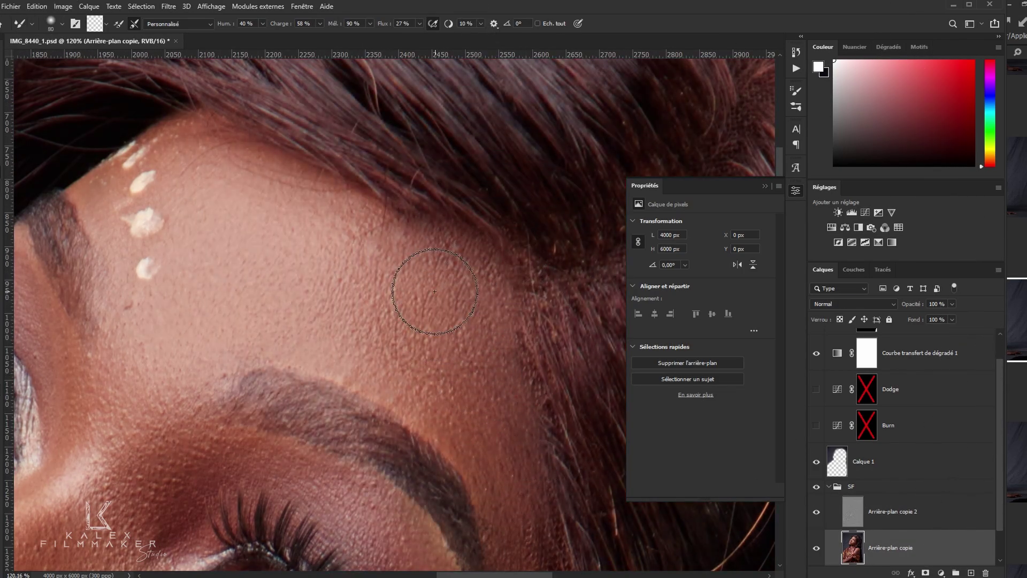
scroll(351, 376, "down", 5)
scroll(453, 461, "up", 5)
Clone out remaining skin spots on the Arrière-plan copie 2 texture layer
key("alt+bracketright")
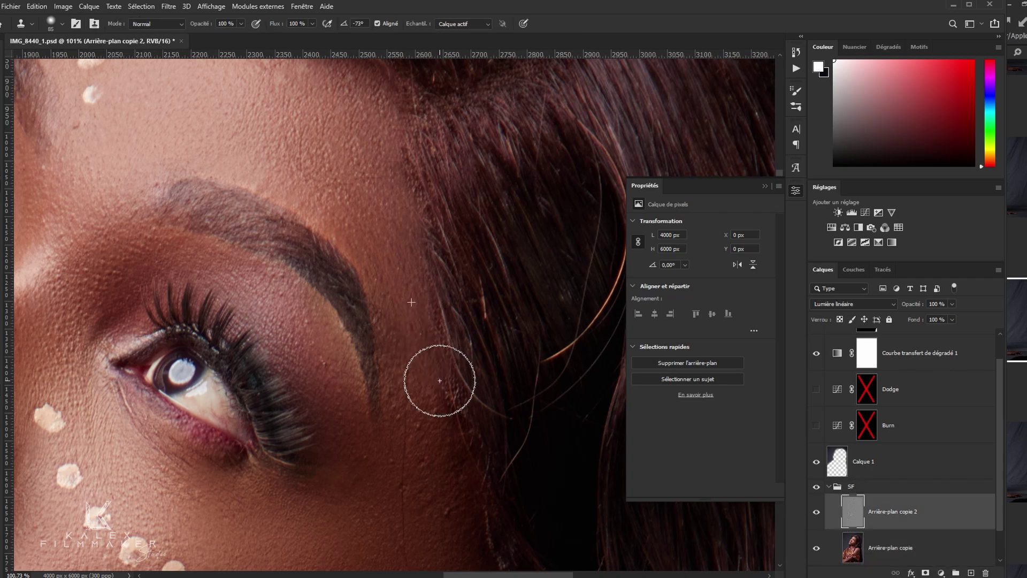
key("s")
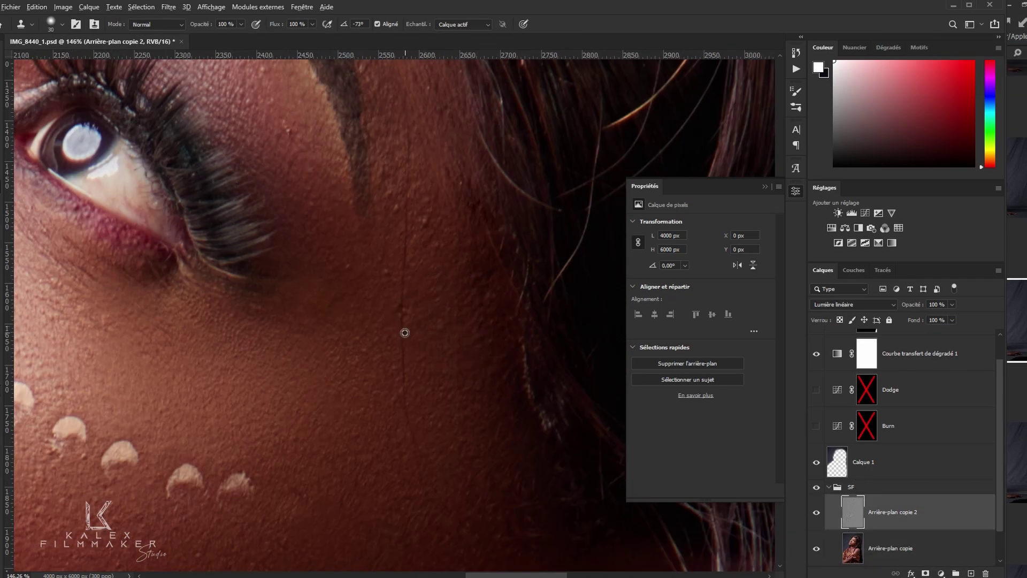
scroll(429, 483, "up", 3)
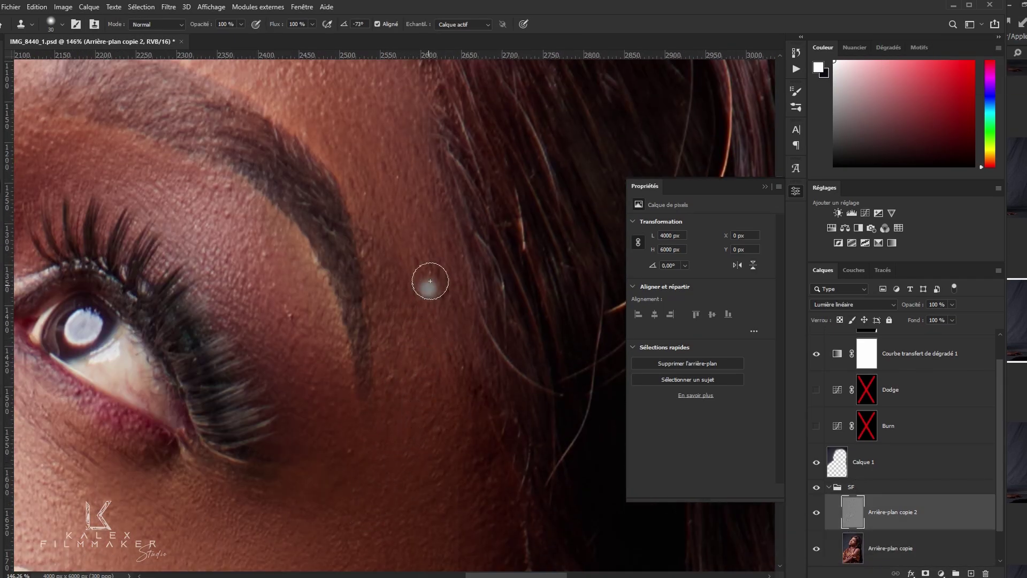
scroll(169, 356, "down", 3)
scroll(169, 355, "down", 4)
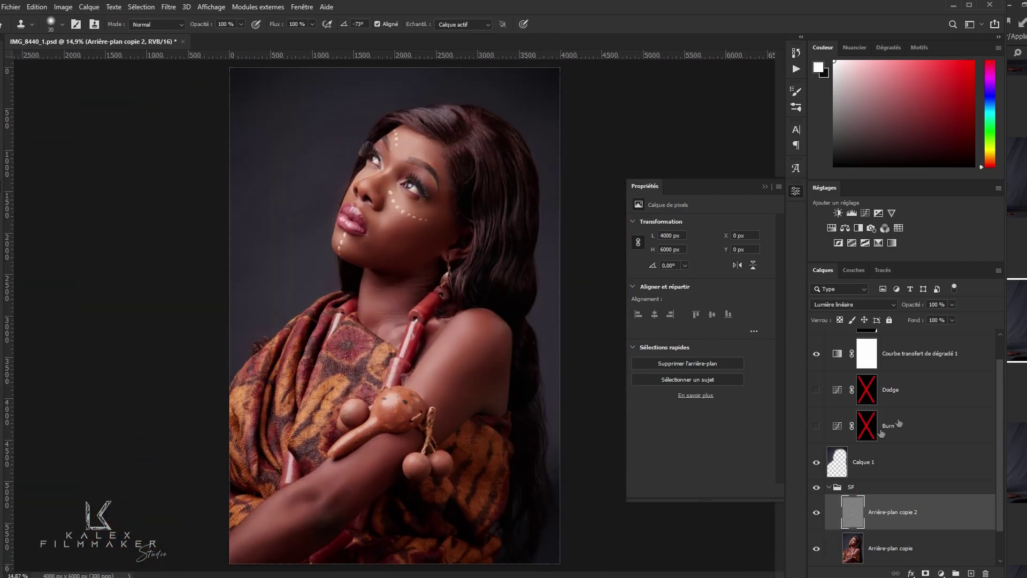
left_click_drag(899, 424, 867, 382)
Set the gradient map opacity to 49% and erase parts of its mask
left_click(837, 382)
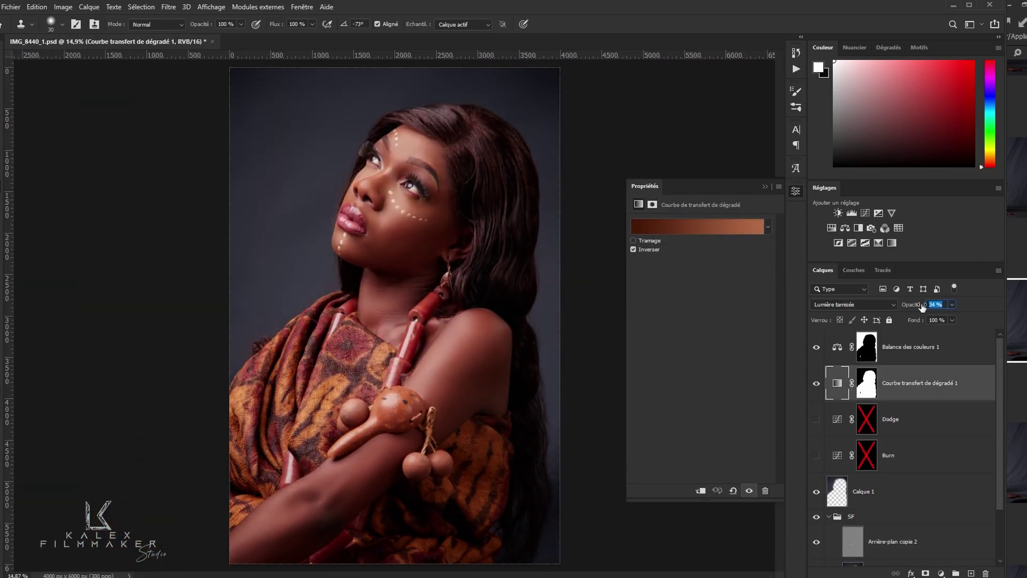
left_click_drag(923, 306, 934, 306)
left_click(867, 383)
key("e")
scroll(420, 319, "up", 5)
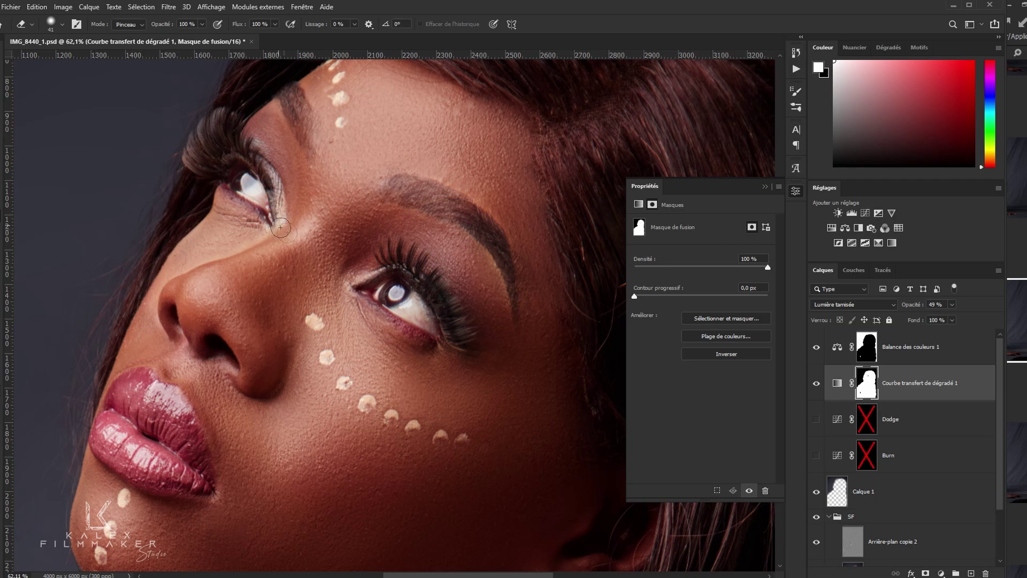
scroll(281, 227, "down", 5)
Place the signature logo from the LOGO LK folder onto the portrait
key("super+e")
left_click(141, 288)
left_click(333, 491)
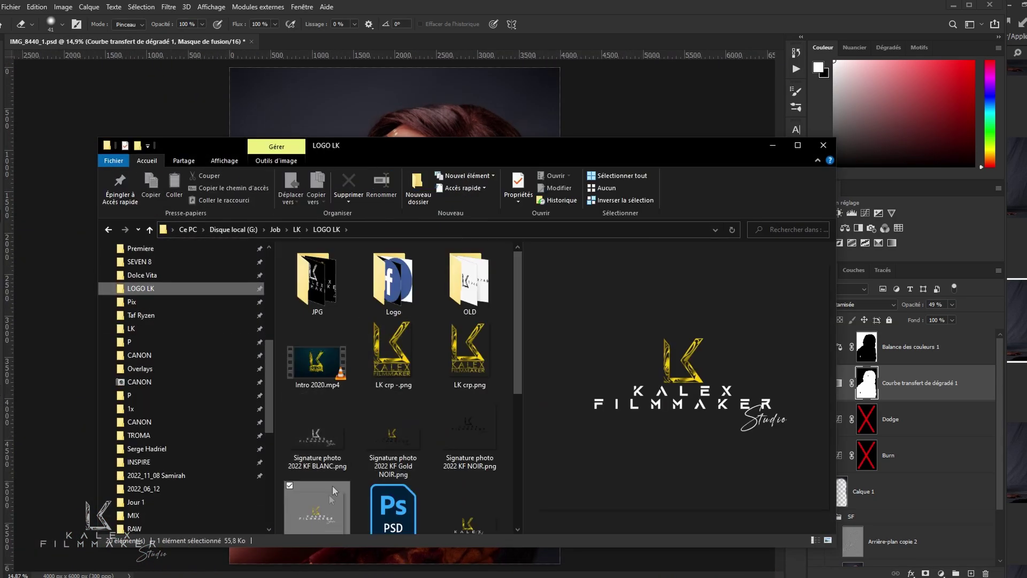
mouse_move(332, 491)
left_mouse_down()
mouse_move(395, 316)
mouse_move(263, 286)
left_mouse_up()
key("Return")
Shift the Color Balance midtones toward magenta
scroll(389, 240, "up", 2)
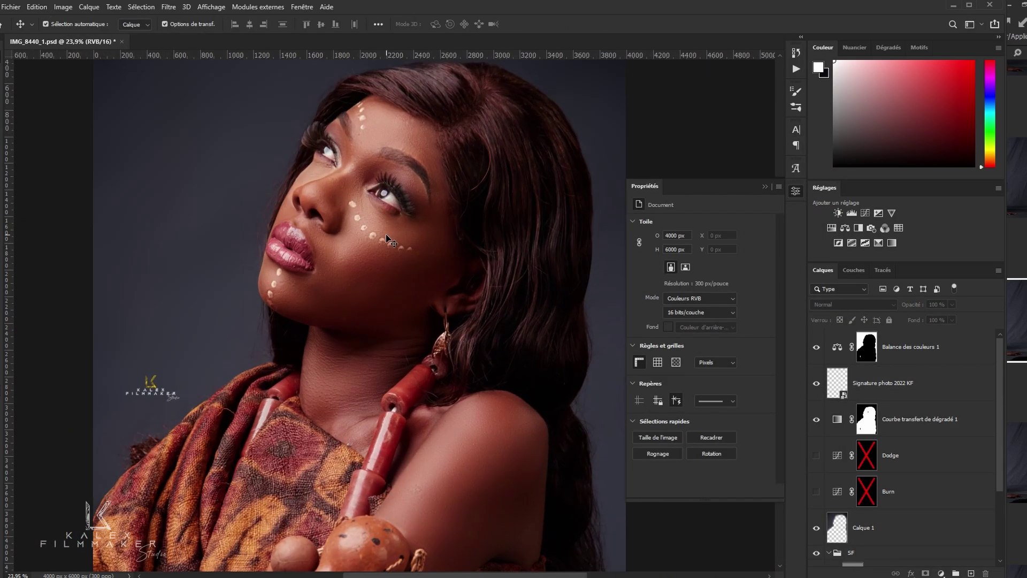
scroll(389, 240, "down", 2)
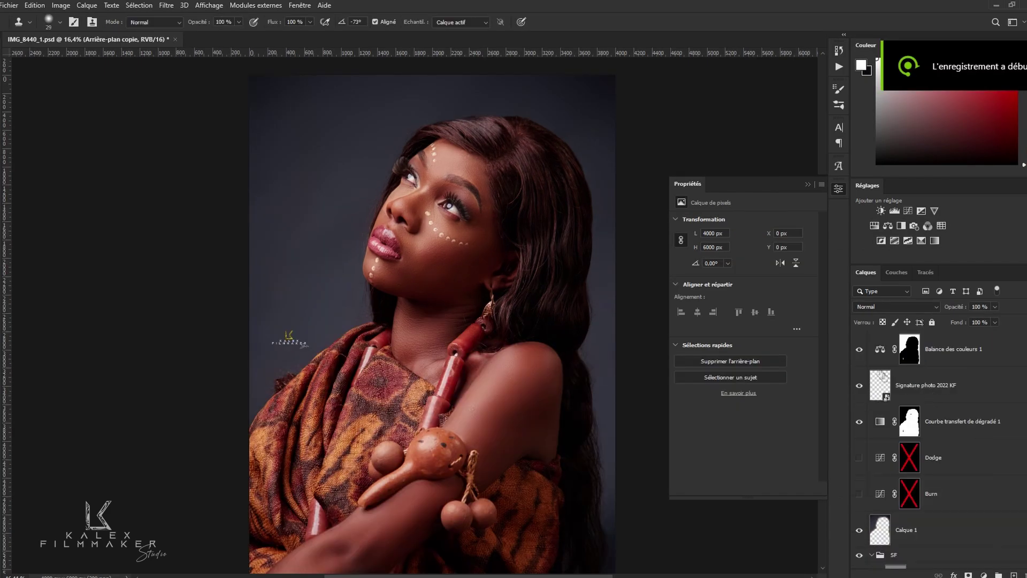
left_click_drag(729, 261, 697, 261)
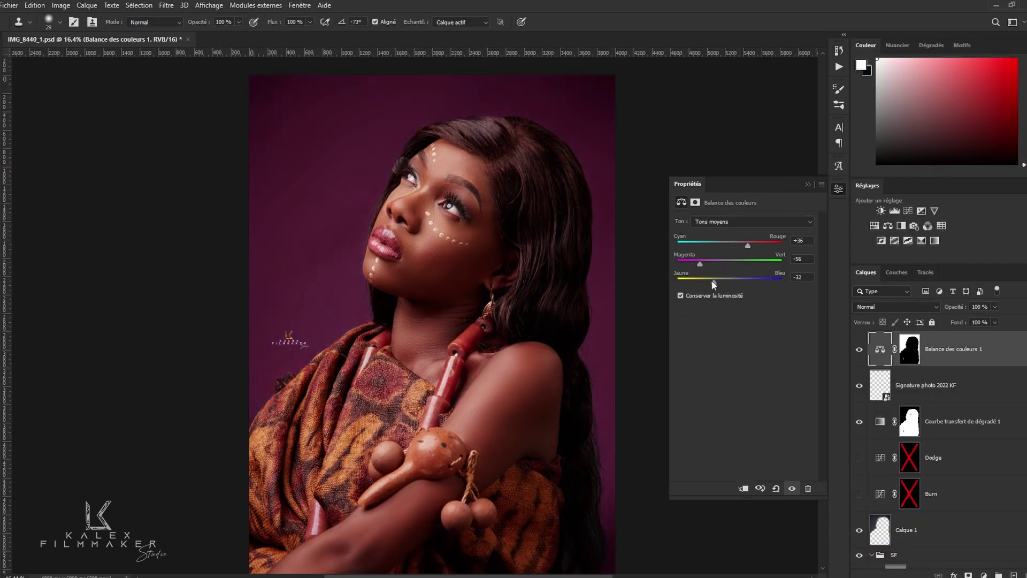
Save the image as a JPEG under a new name, confirming the quality options
key("ctrl+shift+s")
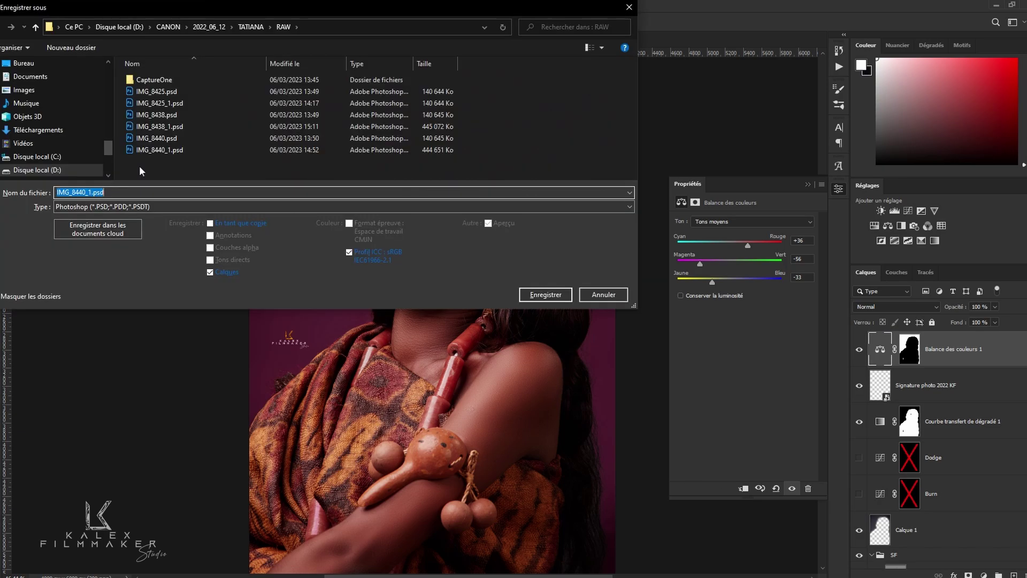
left_click(544, 292)
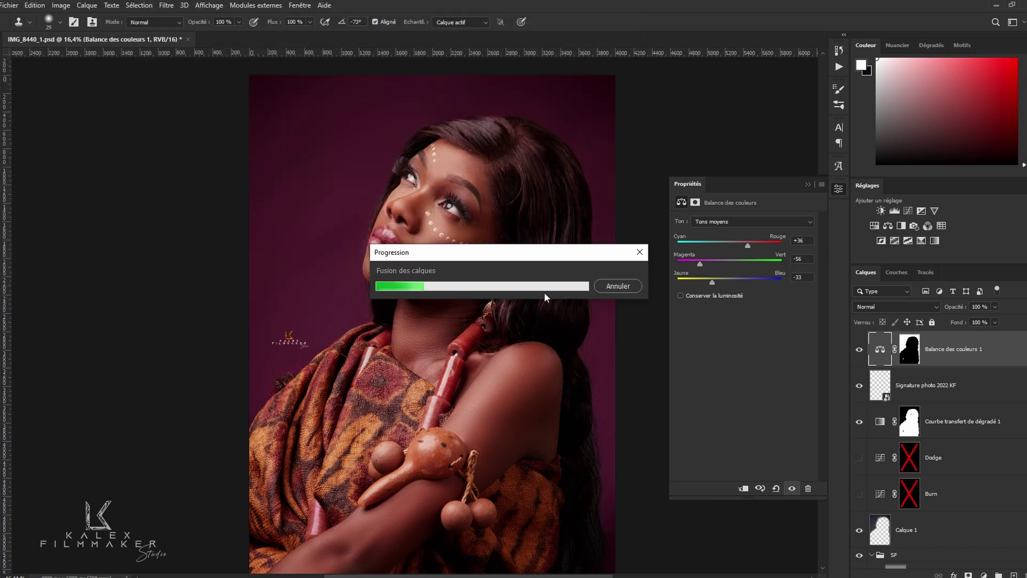
left_click(544, 292)
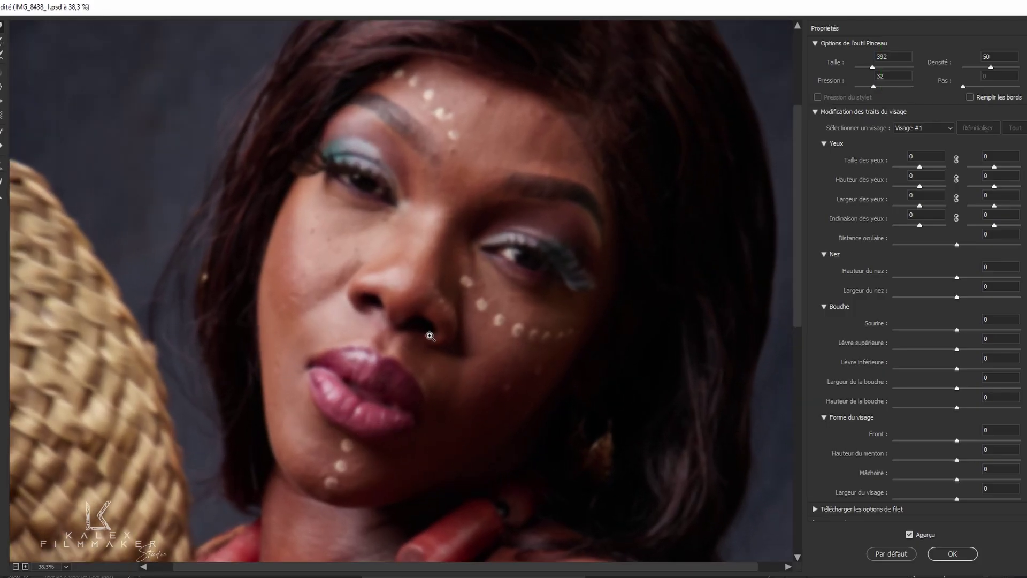
Reshape the face of IMG_8438_1.psd with Liquify's Forward Warp brush and confirm
scroll(460, 283, "down", 1)
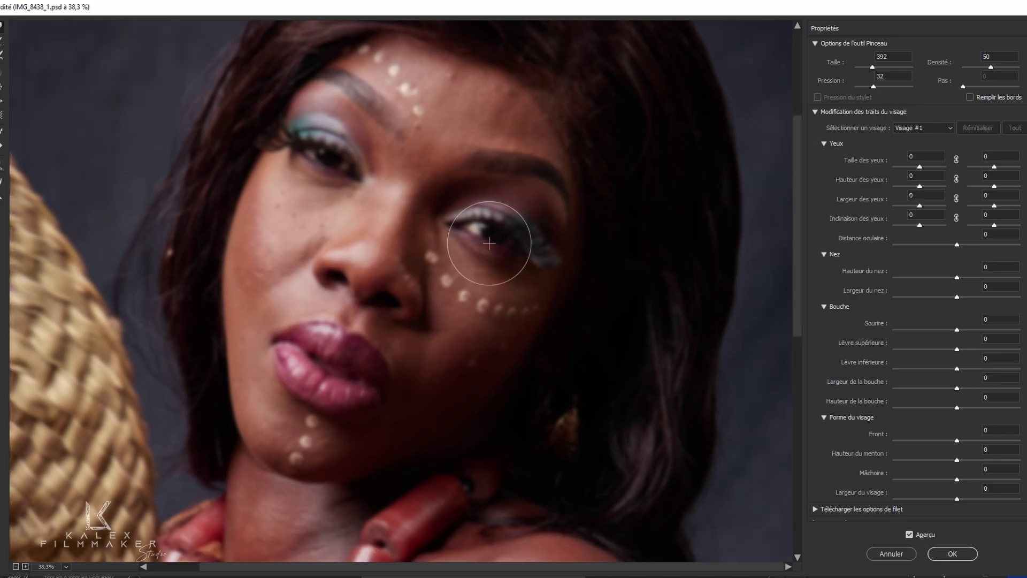
scroll(440, 436, "down", 3)
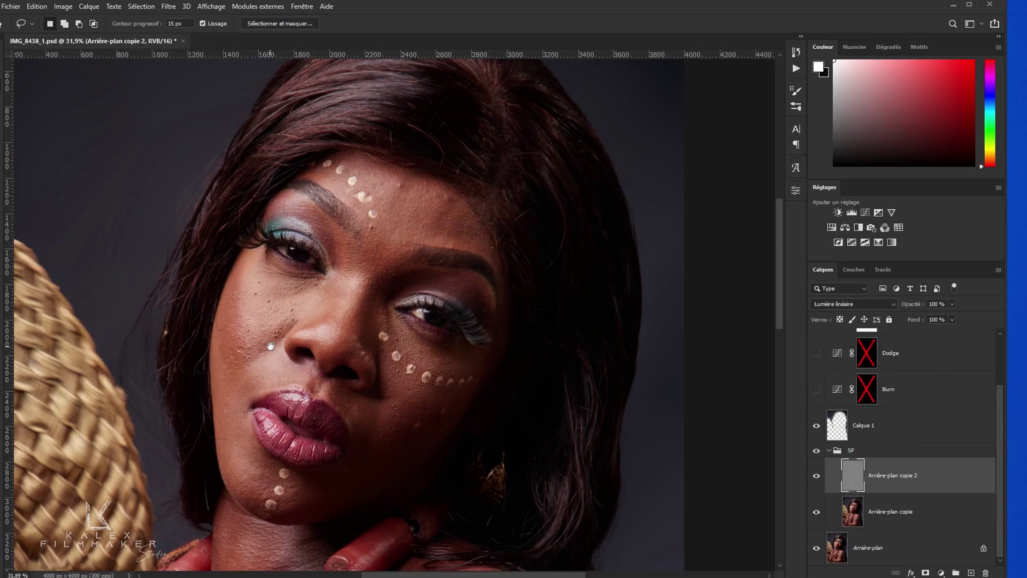
Lasso and smooth uneven tone around the brow, eye, nose, lips and cheek on Arrière-plan copie
scroll(484, 345, "up", 2)
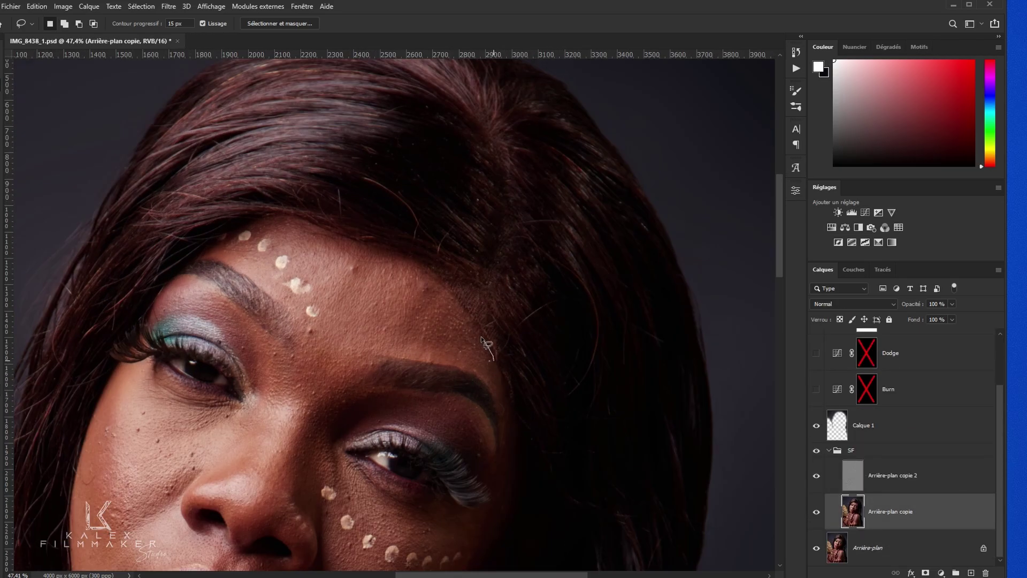
left_click_drag(517, 439, 509, 446)
scroll(381, 292, "up", 1)
left_click_drag(510, 280, 428, 309)
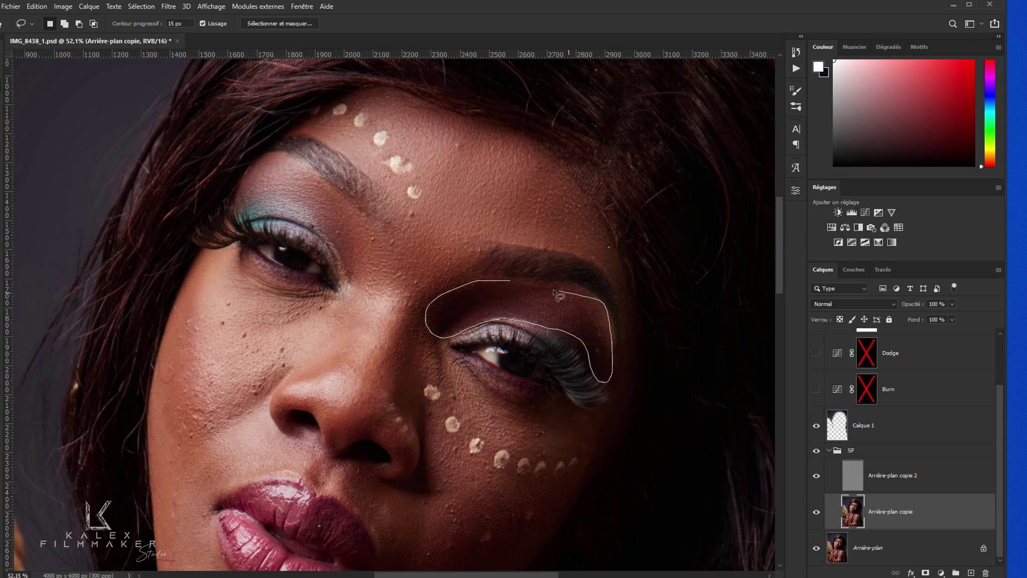
left_click_drag(555, 292, 510, 280)
left_click_drag(420, 290, 412, 409)
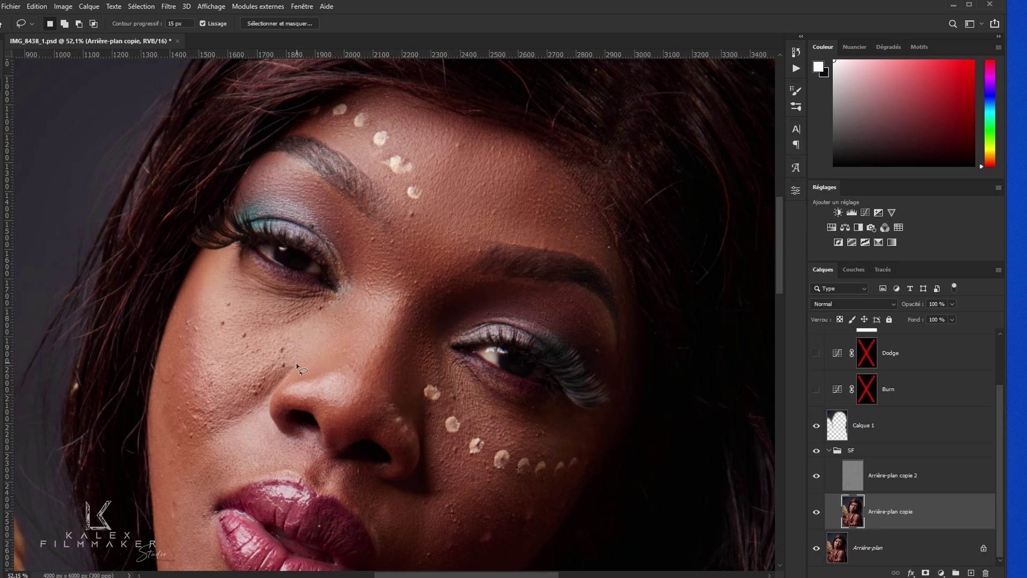
scroll(297, 367, "up", 1)
left_click_drag(249, 307, 172, 330)
left_click_drag(386, 365, 415, 449)
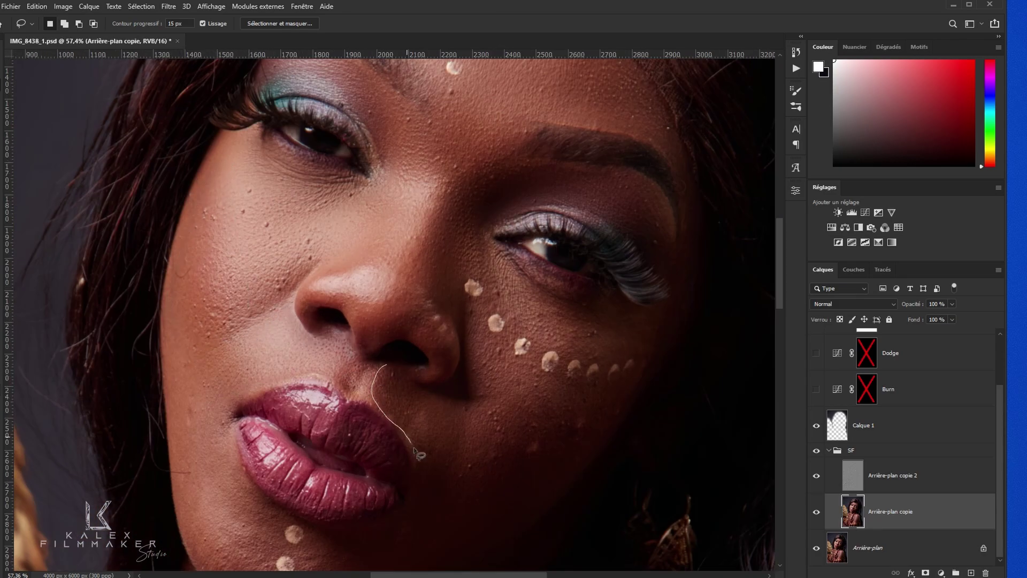
scroll(249, 321, "up", 1)
left_click_drag(324, 259, 322, 267)
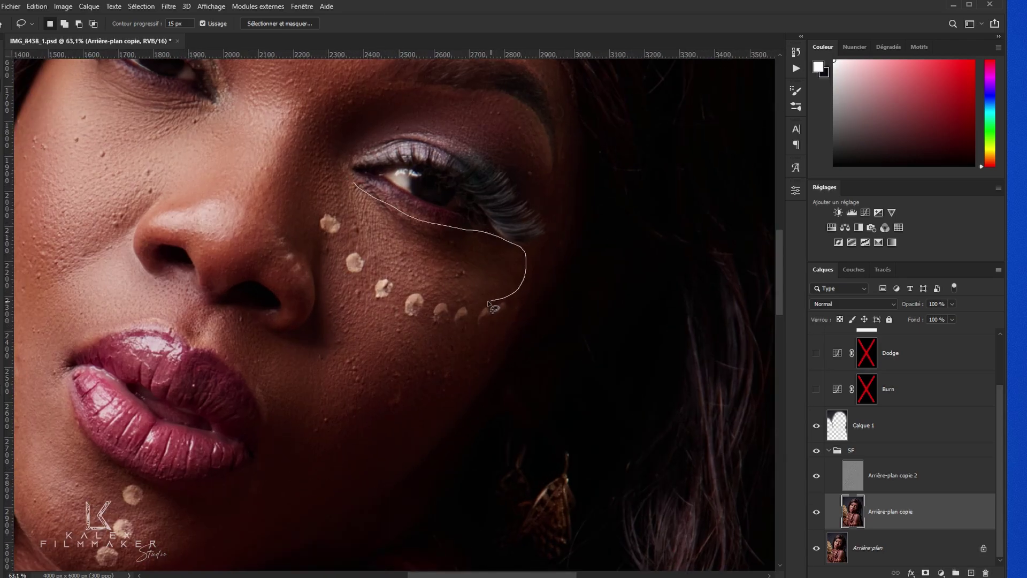
left_click_drag(489, 304, 333, 169)
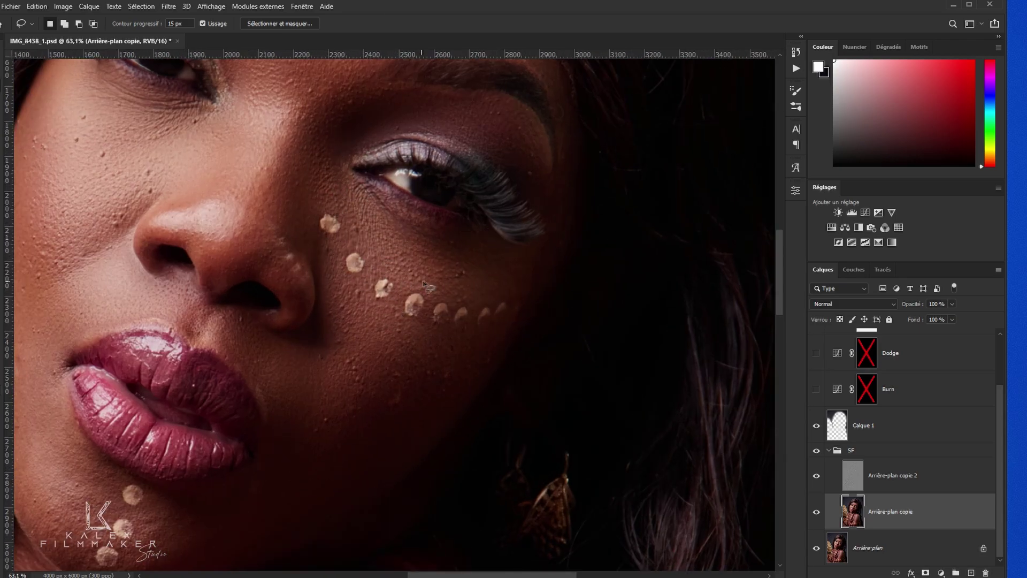
Lasso and even out the blotchy skin patch on the shoulder
scroll(445, 337, "down", 2)
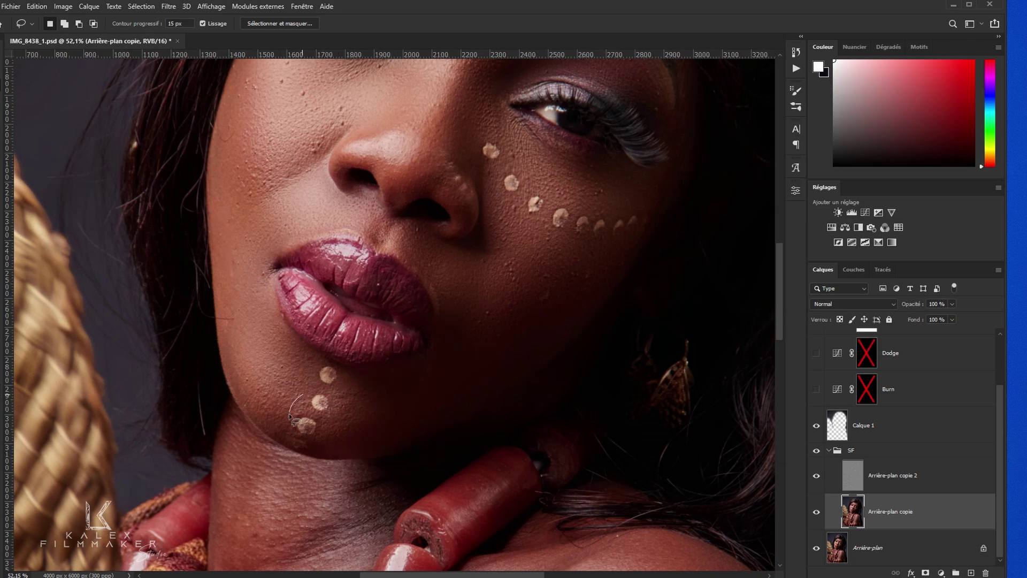
scroll(289, 416, "down", 3)
scroll(290, 416, "up", 2)
left_click_drag(354, 320, 254, 469)
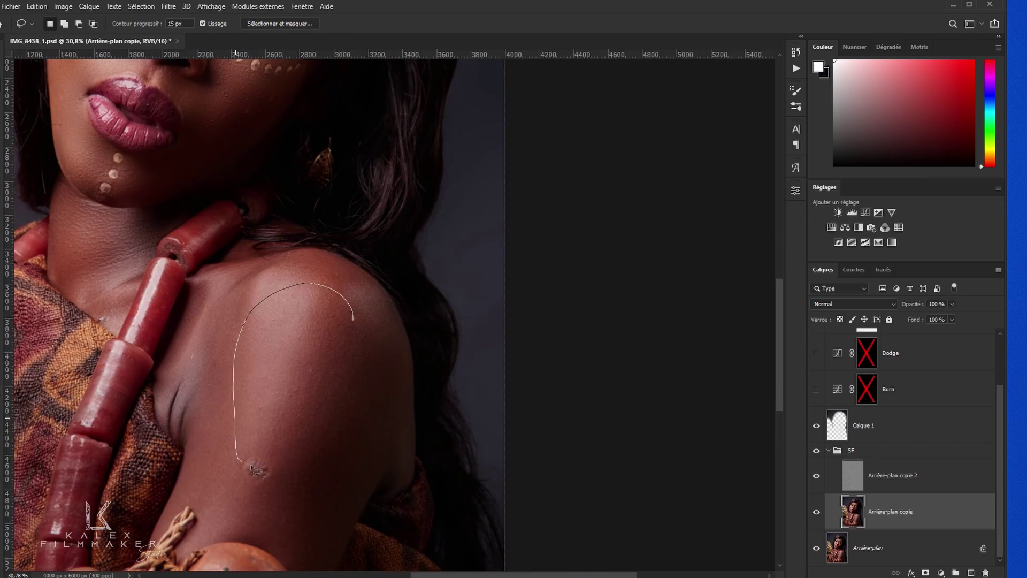
scroll(254, 469, "down", 2)
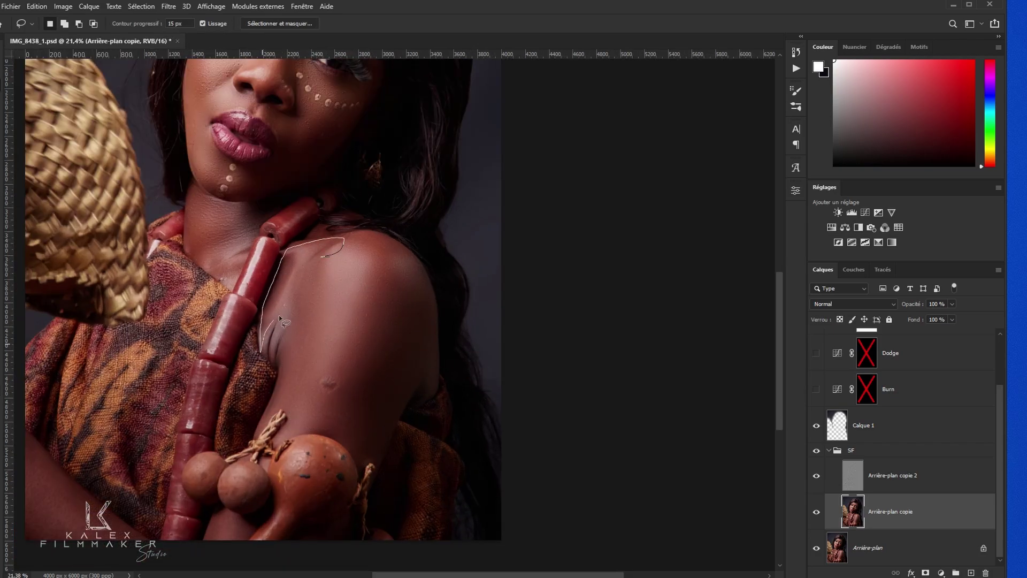
scroll(319, 538, "down", 2)
scroll(342, 557, "up", 2)
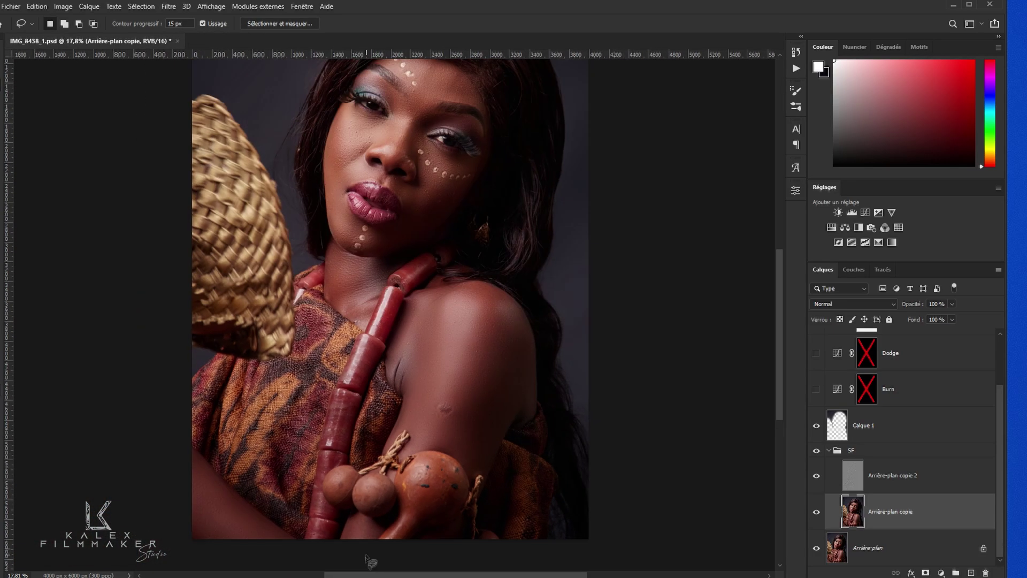
scroll(375, 509, "up", 2)
scroll(321, 508, "down", 2)
scroll(321, 267, "up", 2)
Clone forehead blemishes on Arrière-plan copie 2 with the brush enlarged to about 82 px
left_click(924, 476)
scroll(201, 219, "up", 3)
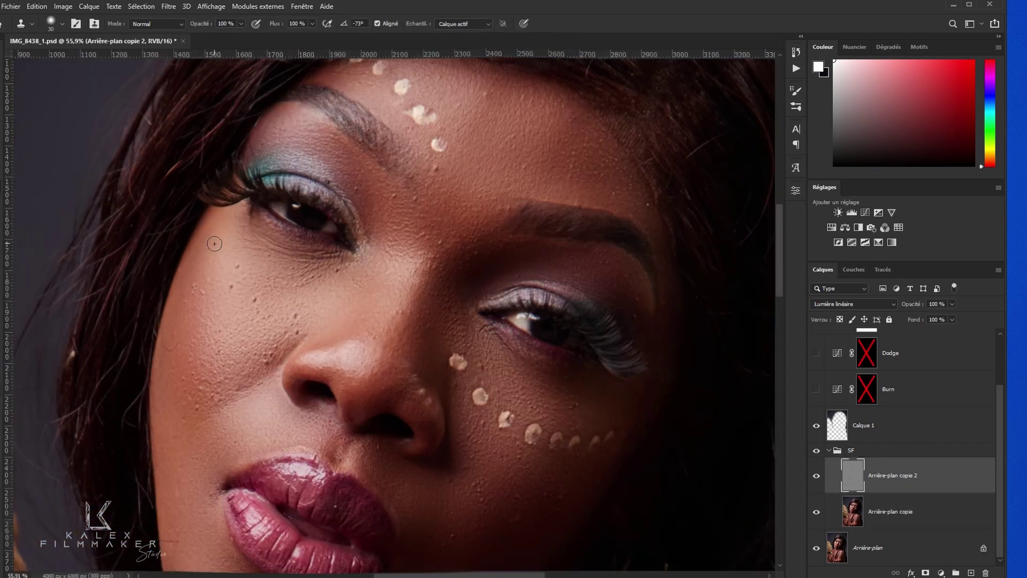
key("s")
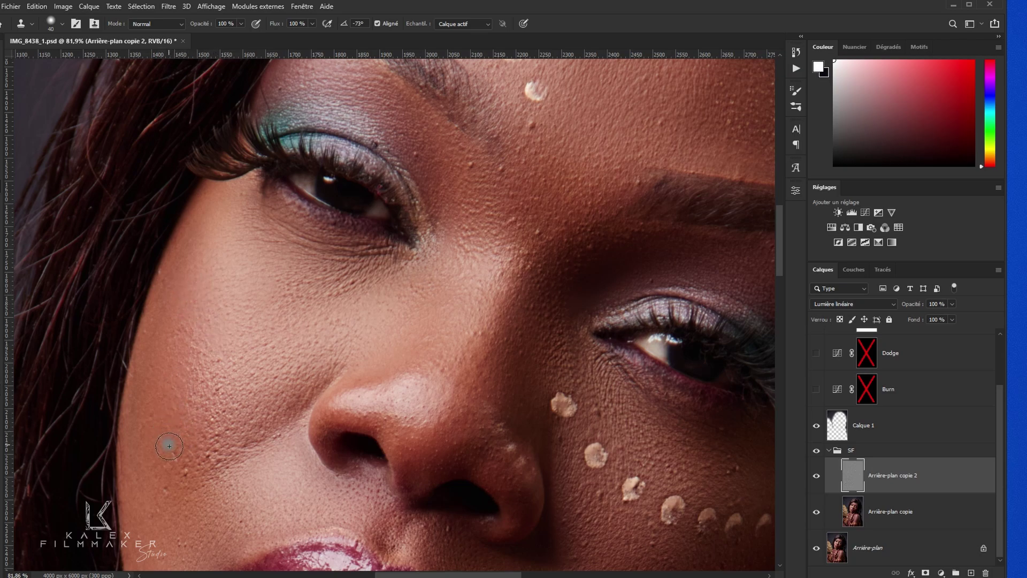
scroll(221, 404, "down", 4)
scroll(416, 160, "up", 5)
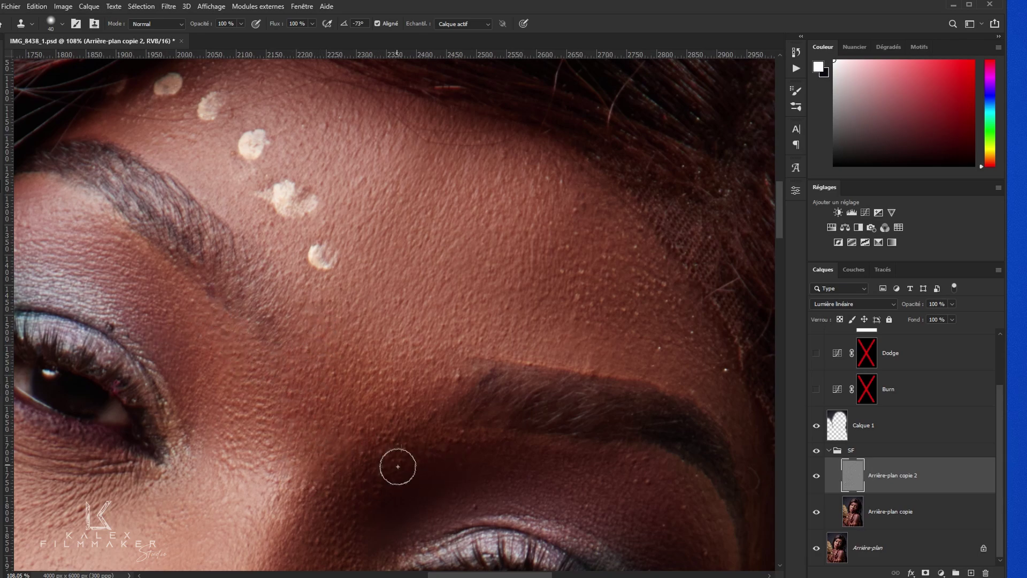
left_click_drag(580, 292, 658, 326)
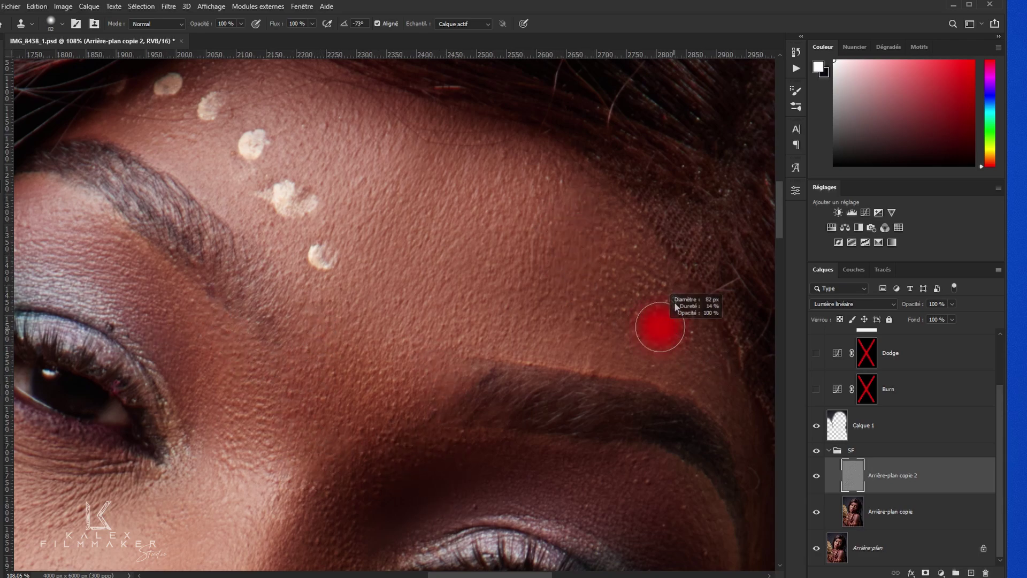
scroll(651, 223, "down", 3)
scroll(529, 222, "up", 2)
scroll(463, 166, "down", 3)
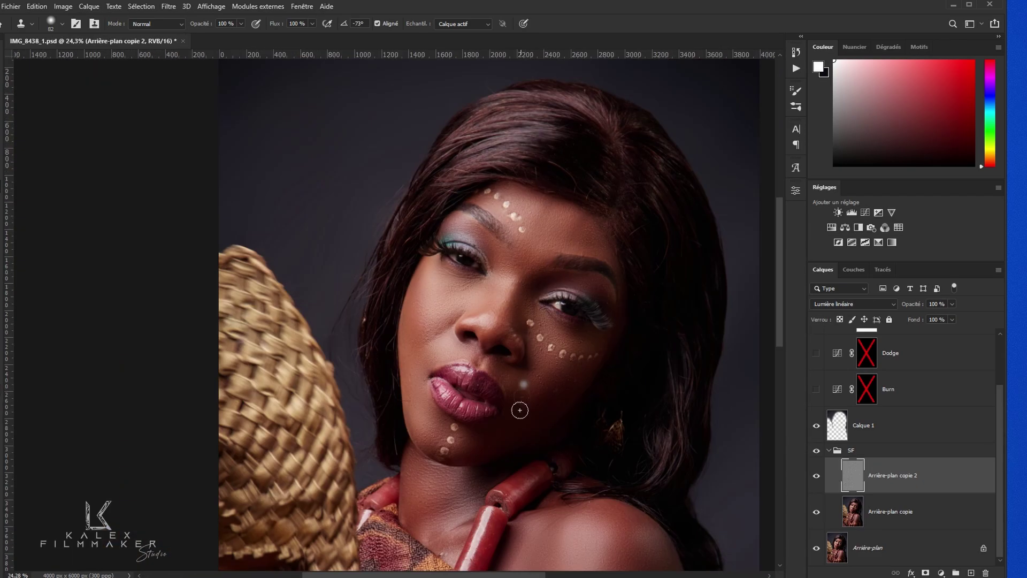
scroll(516, 408, "up", 4)
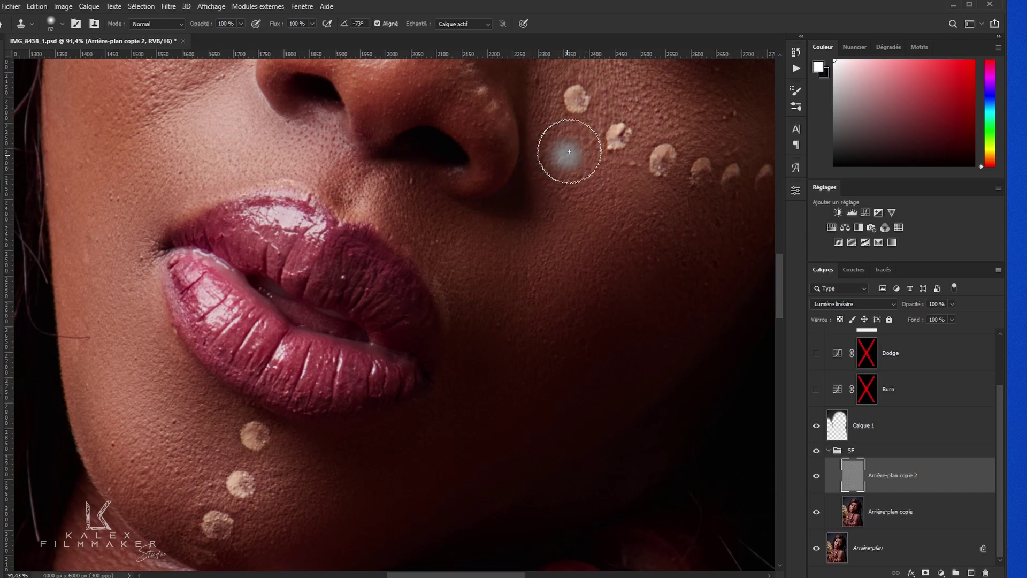
Clone away the remaining blemishes on the cheeks
scroll(568, 150, "down", 3)
scroll(481, 326, "down", 3)
scroll(374, 440, "down", 3)
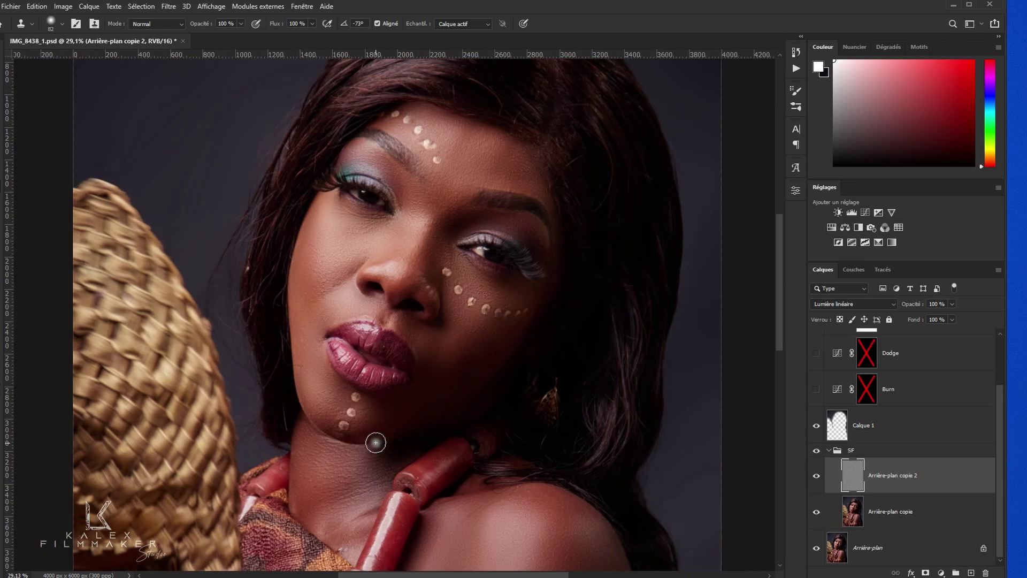
scroll(355, 332, "up", 4)
scroll(392, 360, "down", 2)
scroll(418, 388, "down", 1)
scroll(418, 389, "up", 4)
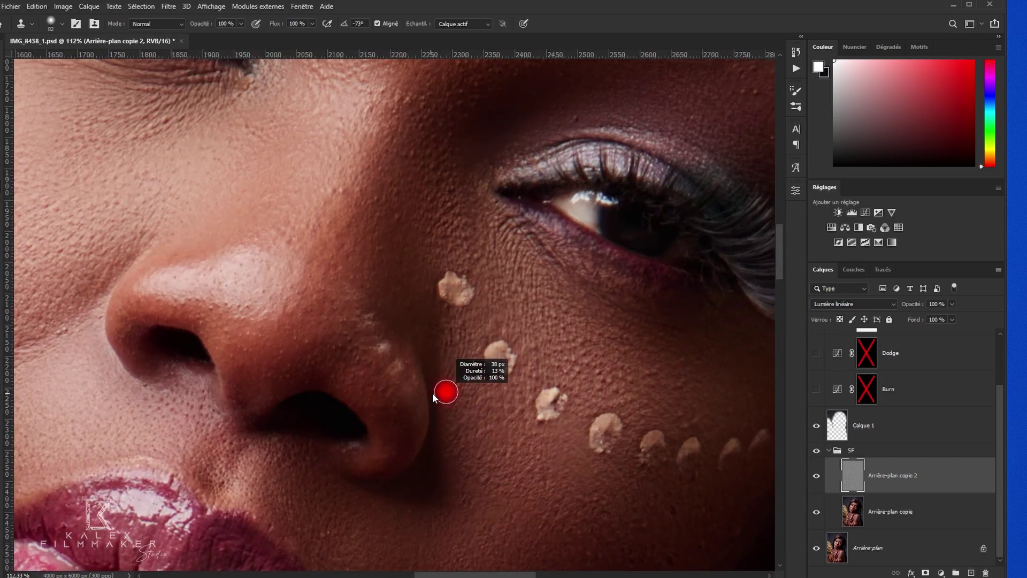
Blend the tones around the nose with the Mixer Brush on Arrière-plan copie
key("b")
key("alt+bracketleft")
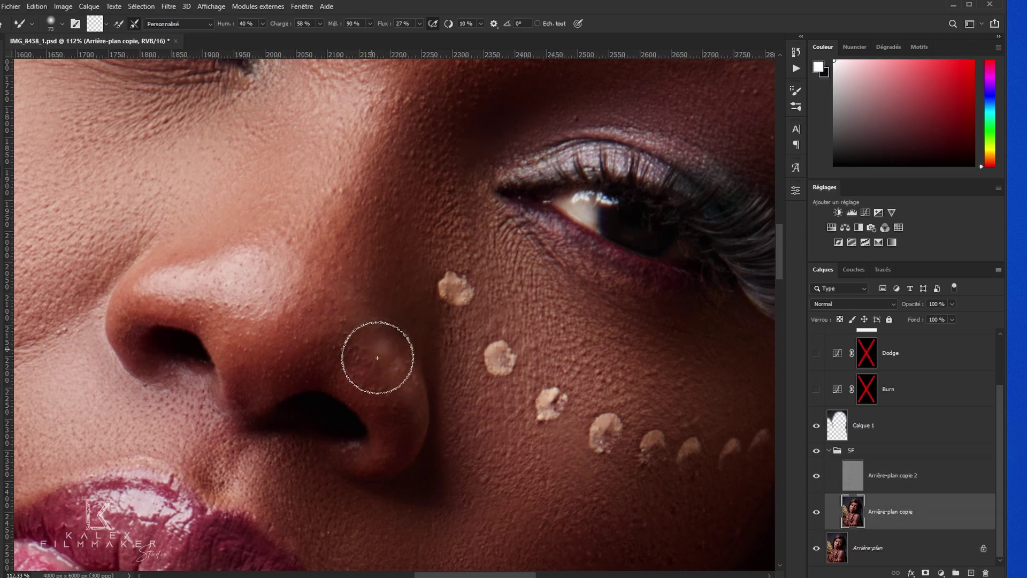
scroll(396, 337, "down", 3)
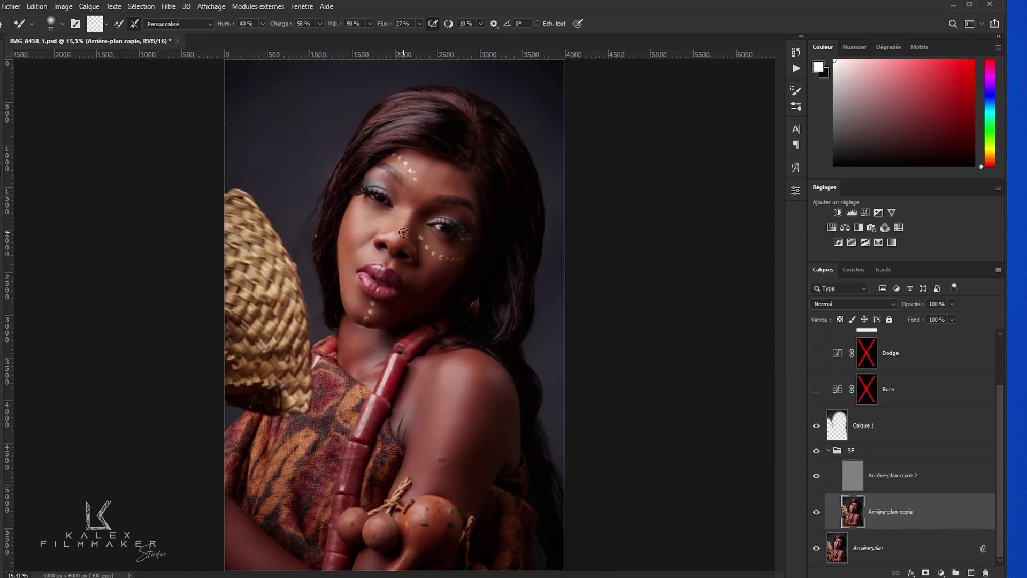
Dodge a lightening stroke along the shoulder and raise the Dodge curve for more brightness
key("shift+b")
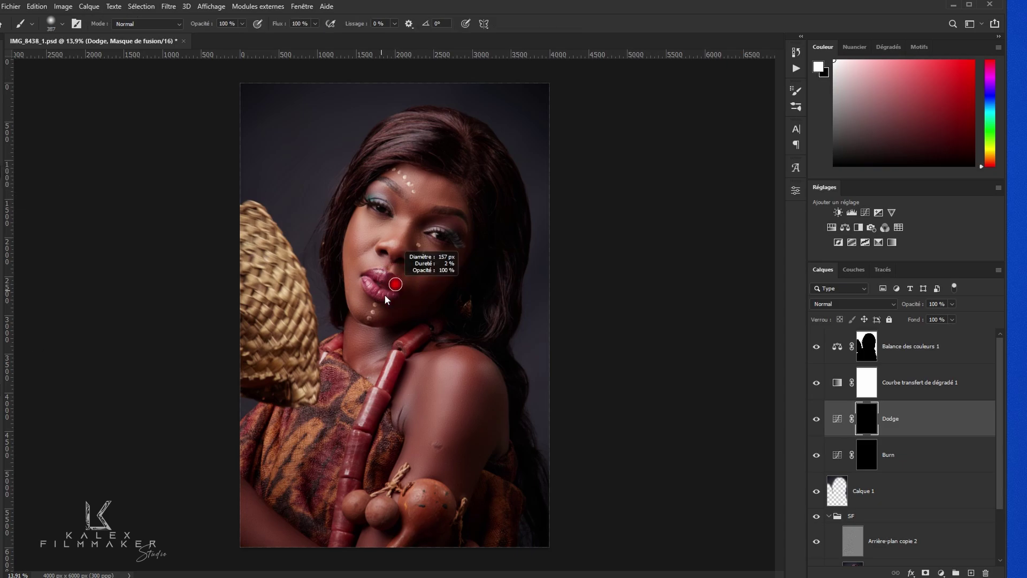
left_click_drag(457, 373, 446, 430)
double_click(838, 419)
left_click_drag(700, 305, 717, 281)
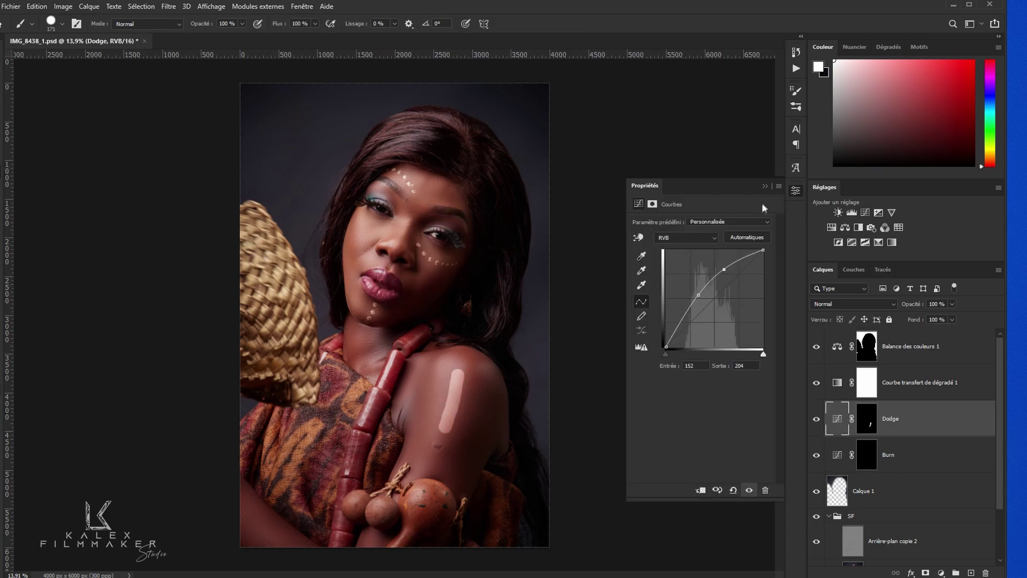
left_click(765, 186)
Dodge highlights on the arm, neck, nose tip, forehead, nose bridge and above the eye
scroll(513, 409, "up", 2)
key("bracketleft")
key("bracketleft")
left_click_drag(366, 336, 375, 369)
scroll(436, 144, "up", 2)
left_click(369, 271)
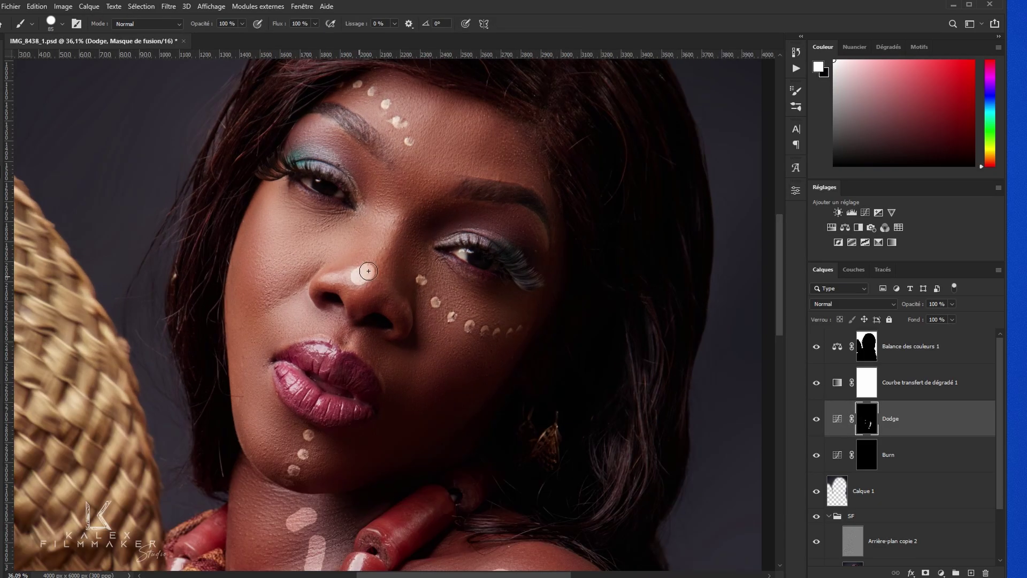
left_click_drag(416, 101, 423, 169)
left_click_drag(387, 126, 404, 154)
left_click_drag(324, 146, 339, 157)
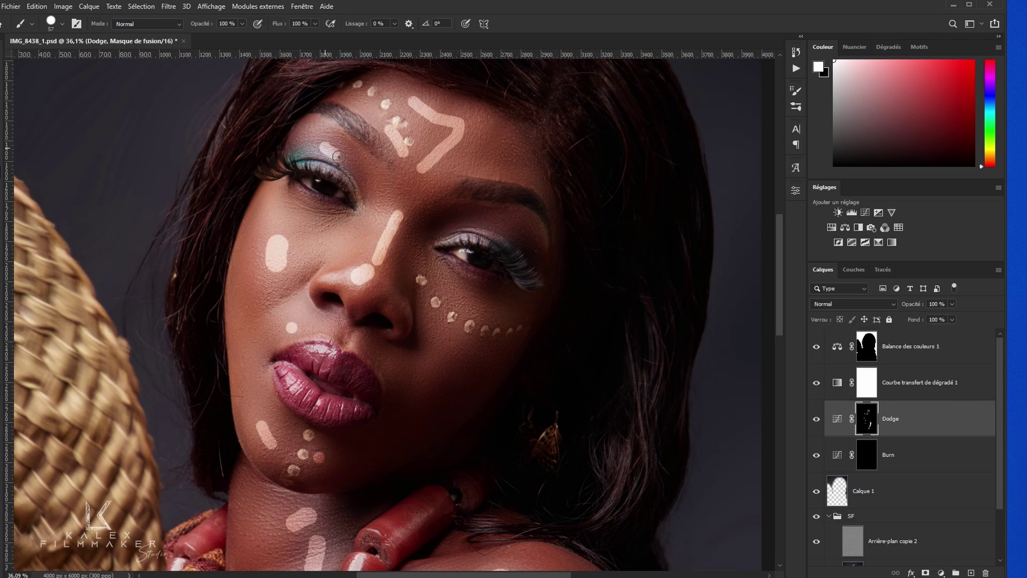
Burn shadows under the nose, along the jawline and on the neck
left_click(864, 455)
left_click_drag(353, 442, 396, 428)
left_click_drag(359, 474, 399, 458)
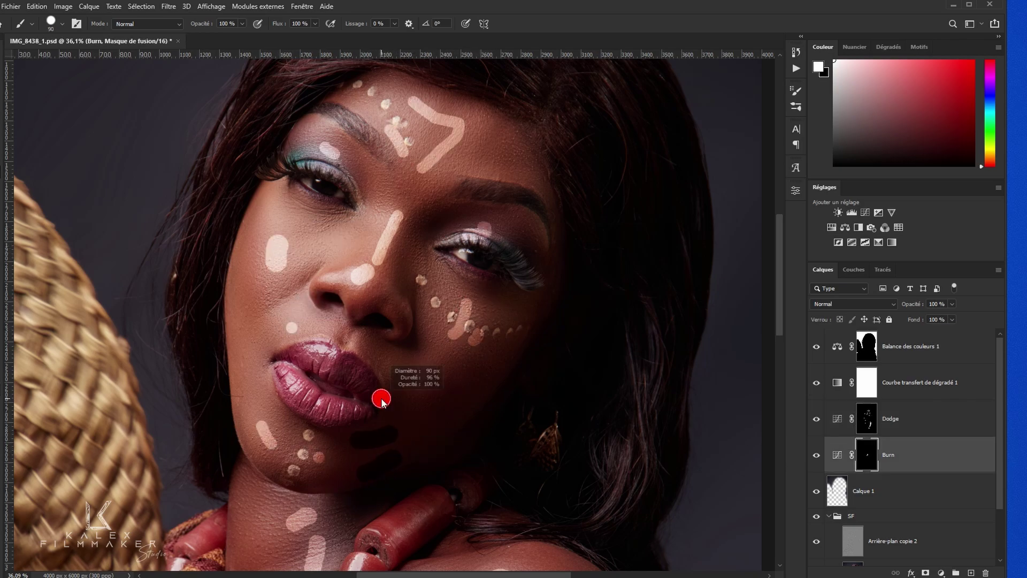
left_click_drag(420, 318, 377, 343)
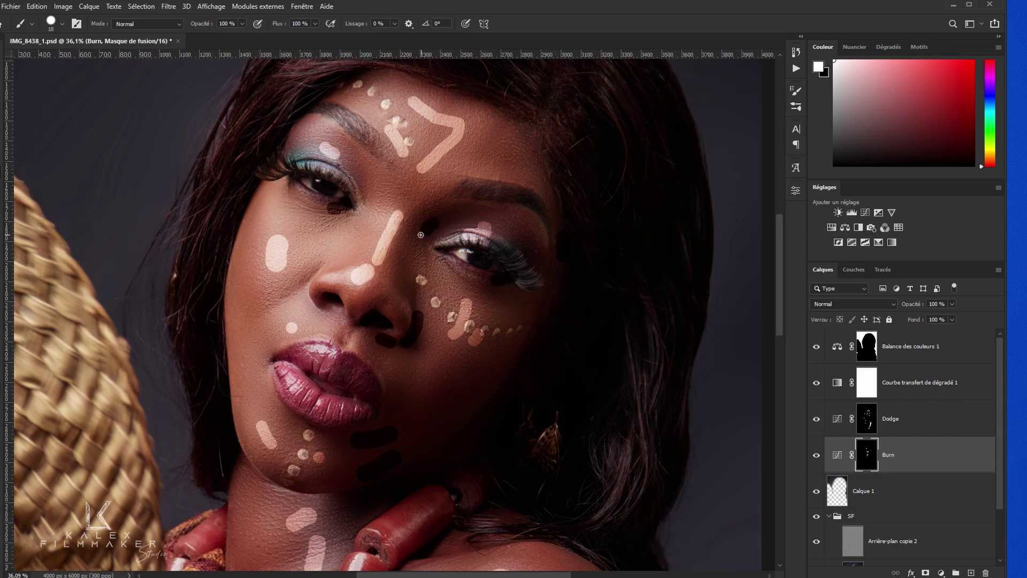
Feather the Dodge mask in Properties to soften the strokes
scroll(375, 196, "down", 2)
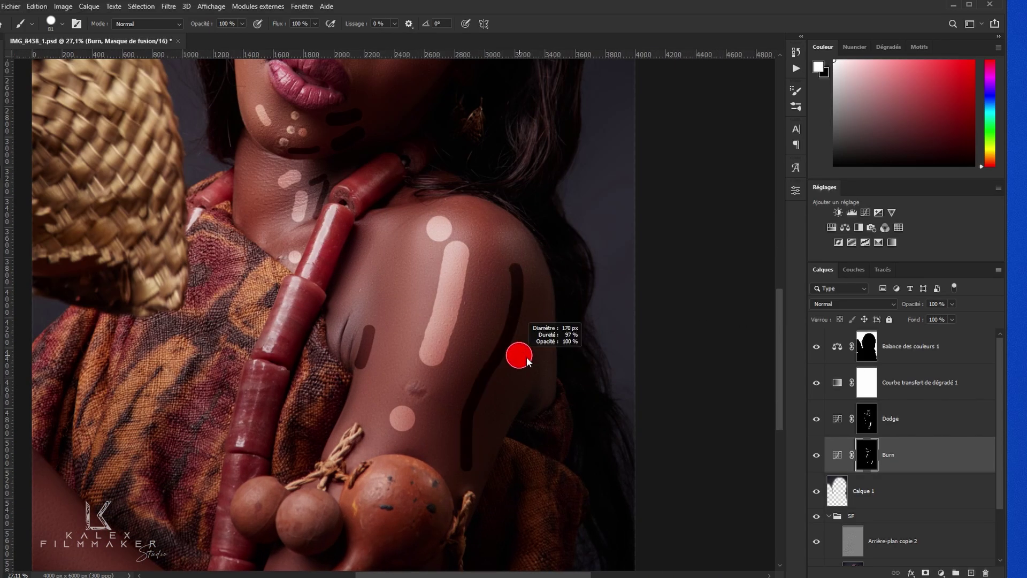
left_click(797, 190)
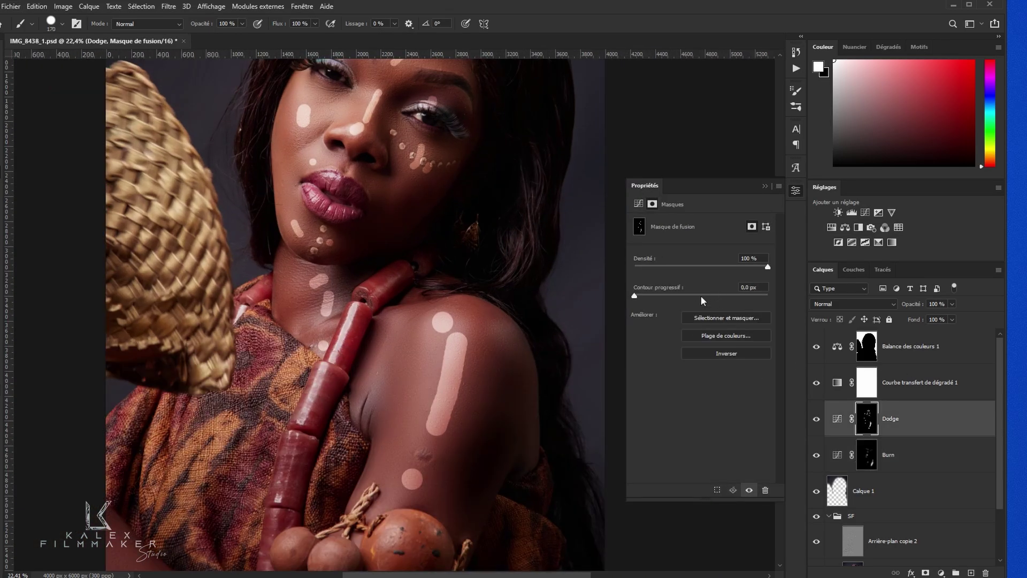
left_click_drag(701, 298, 723, 296)
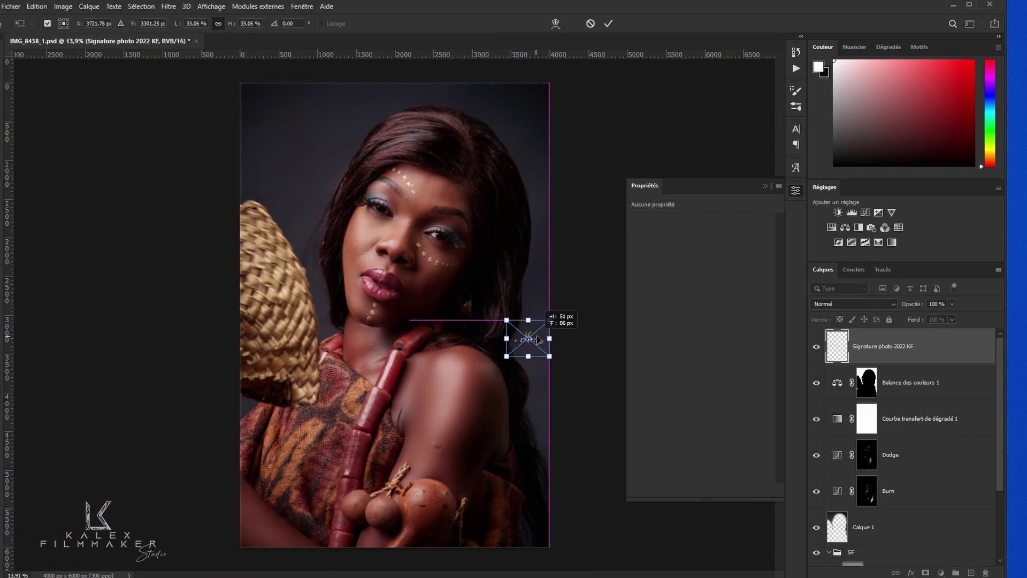
Set Balance des couleurs 1 midtones to Red +83 and Blue −45
left_click(838, 420)
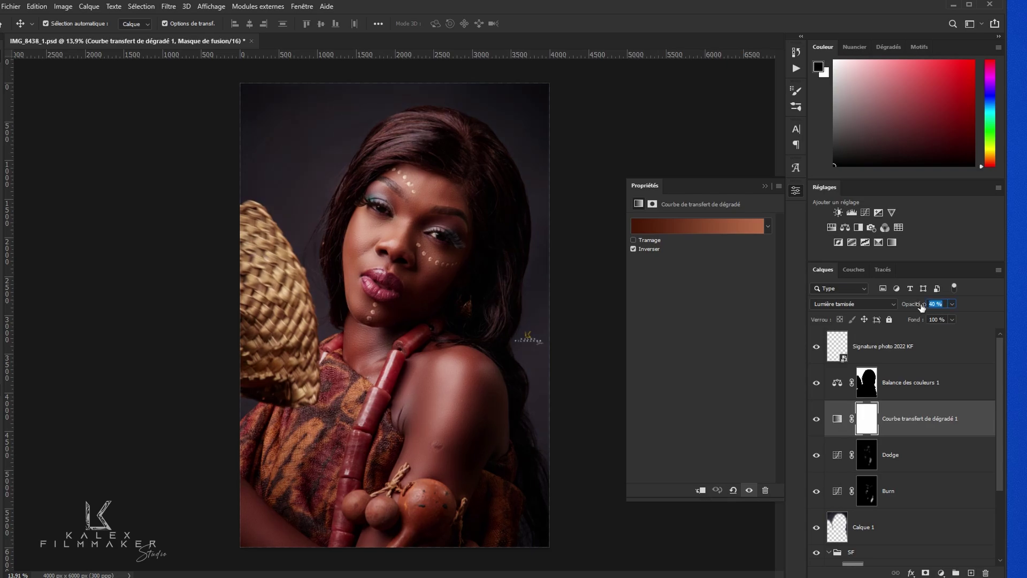
left_click(837, 383)
left_click_drag(687, 247, 730, 247)
left_click_drag(687, 283, 667, 283)
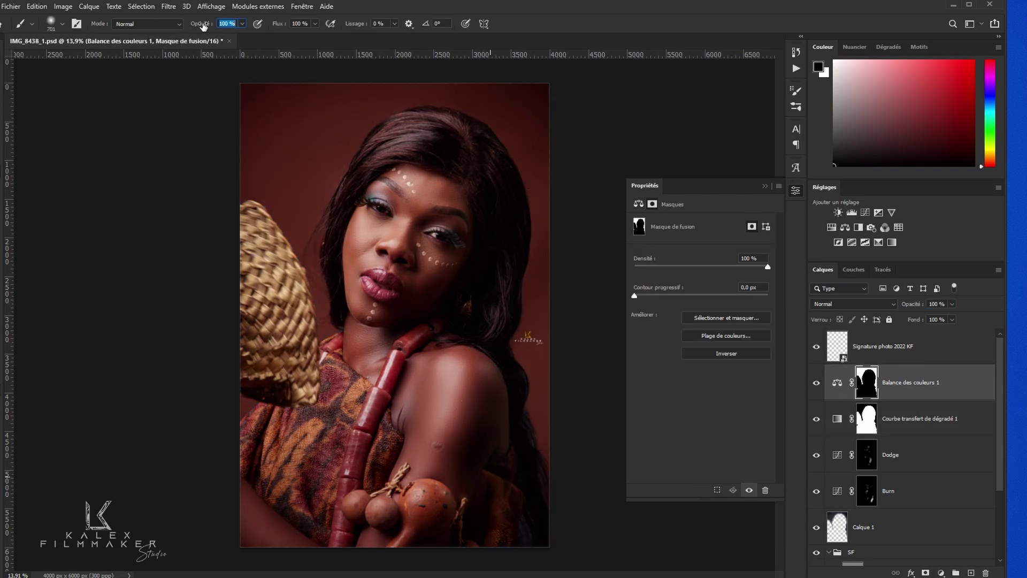
Paint white at 24% opacity on the Color Balance mask at the lower right edge
type("24")
key("Return")
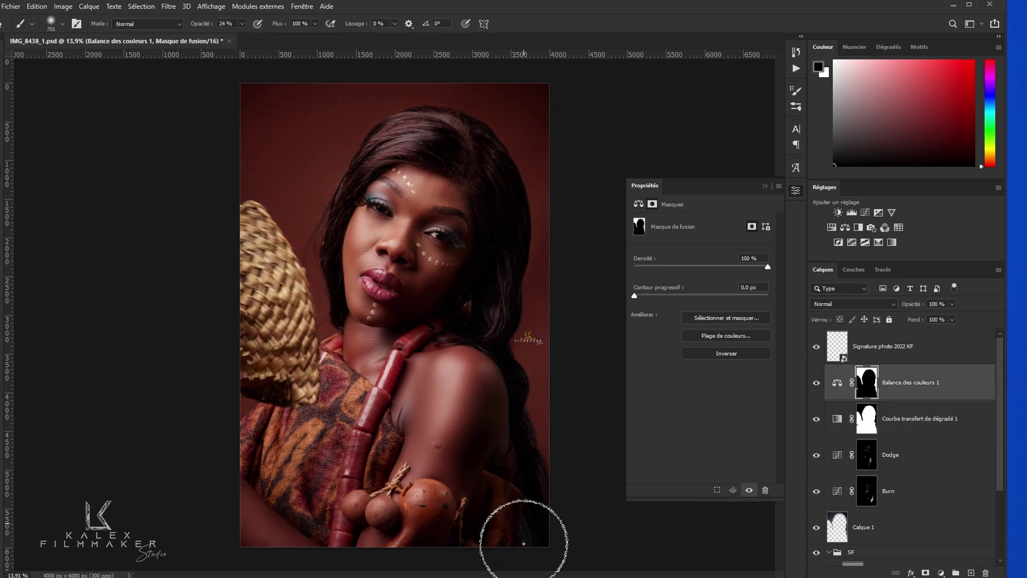
key("x")
left_click_drag(539, 509, 606, 551)
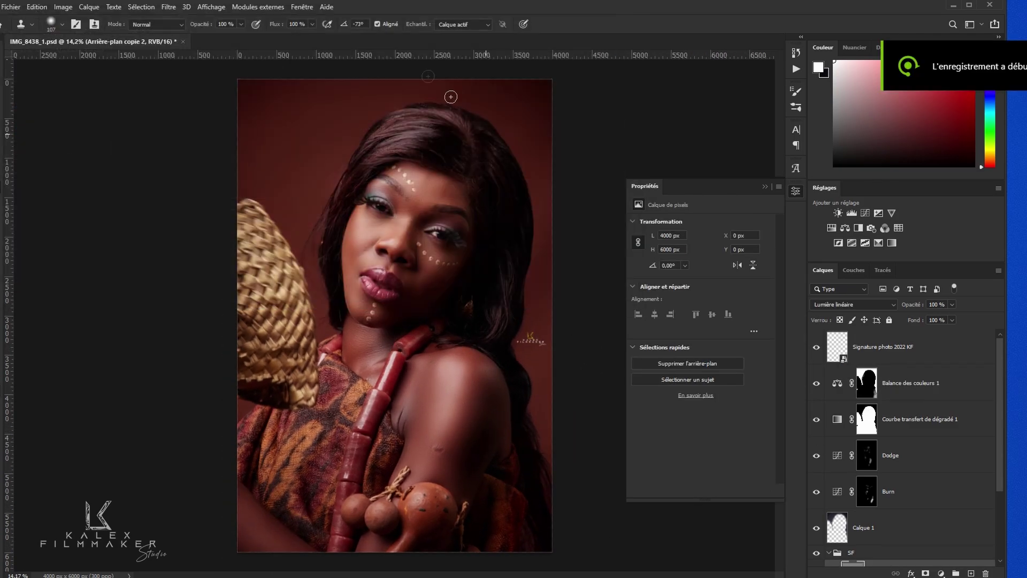
Save IMG_8438_1.psd with Ctrl+S
key("ctrl+s")
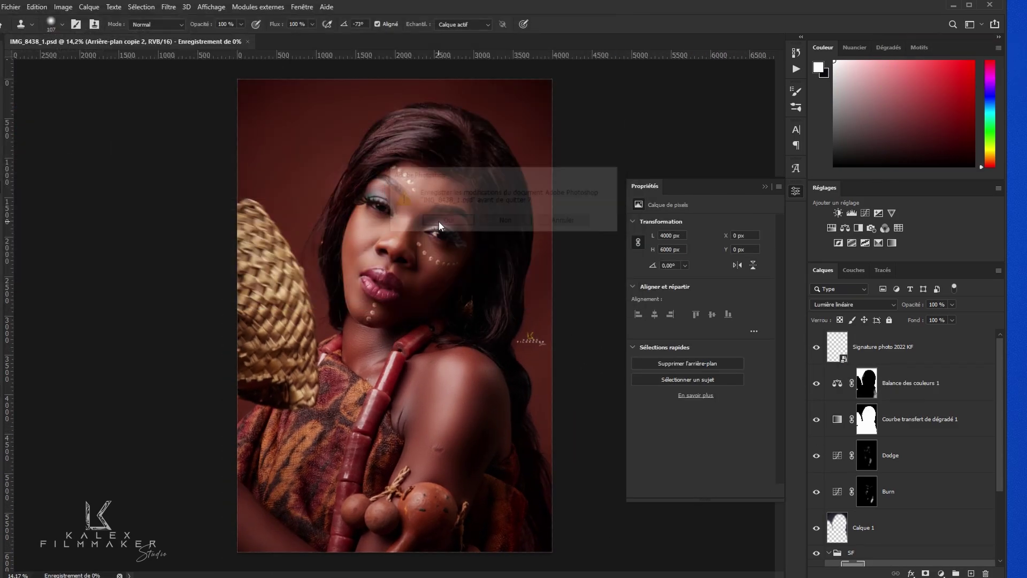